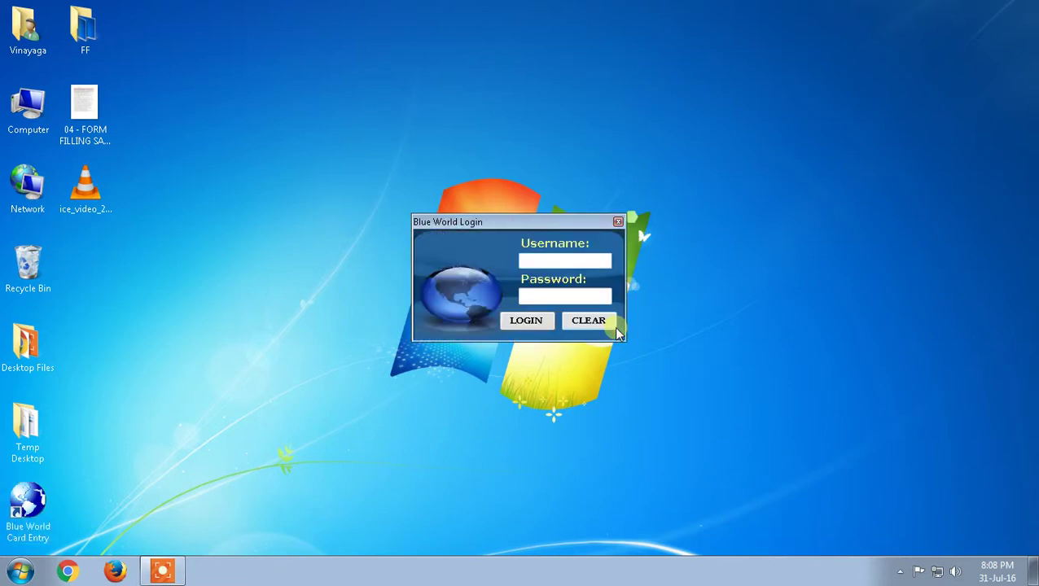
Log into Blue World Card Entry with the user name and password and open the blank card entry form.
{"action": "type", "text": "blue"}
{"action": "key", "text": "Tab"}
{"action": "type", "text": "1234"}
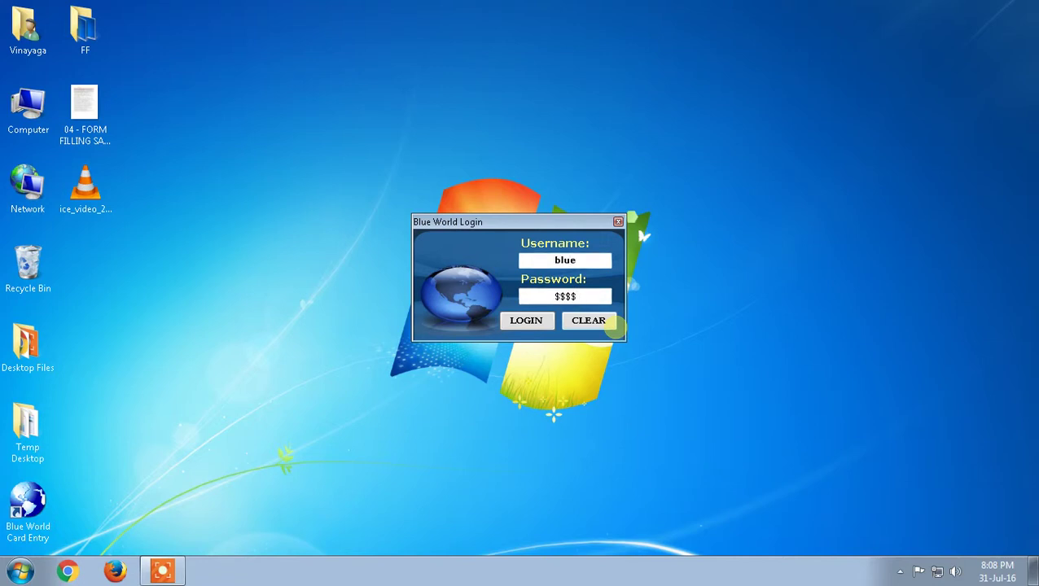
{"action": "type", "text": "5"}
{"action": "key", "text": "Return"}
{"action": "left_click", "coordinate": [658, 343]}
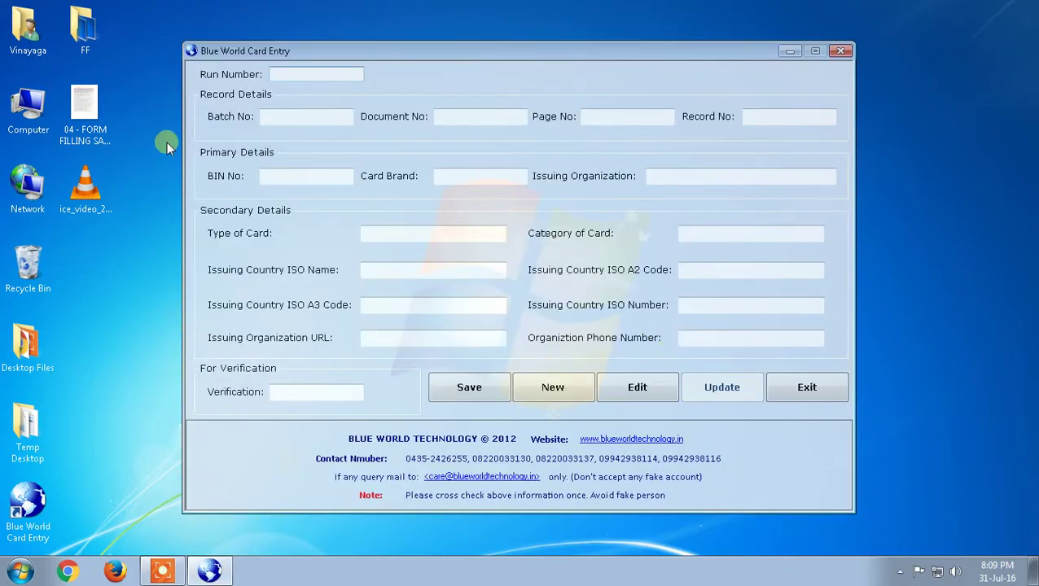
Open '04 - FORM FILLING SAMPLE FILE' in Microsoft Office Picture Manager.
{"action": "double_click", "coordinate": [73, 129]}
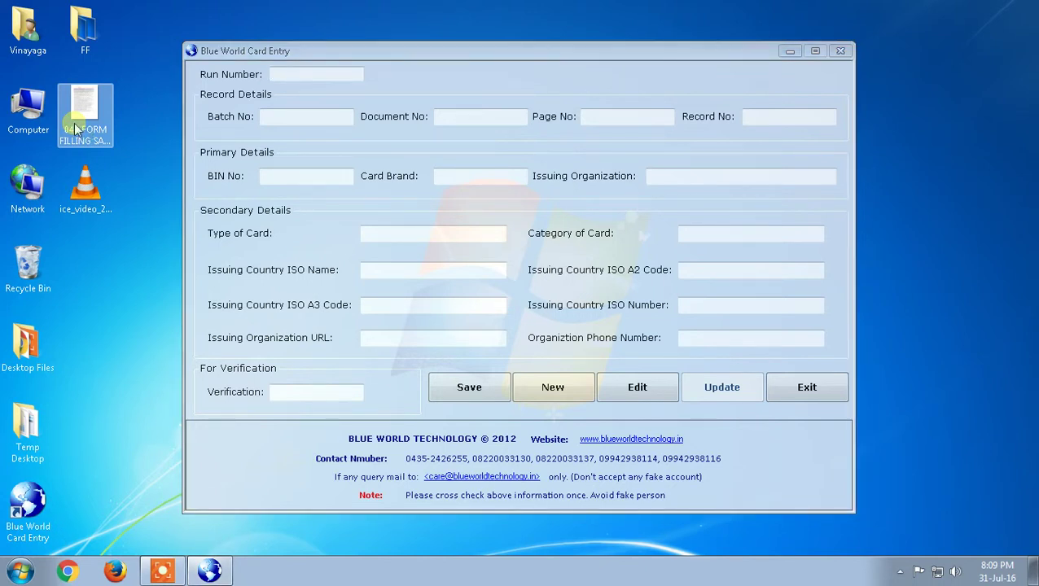
{"action": "right_click", "coordinate": [75, 124]}
{"action": "left_click", "coordinate": [91, 98]}
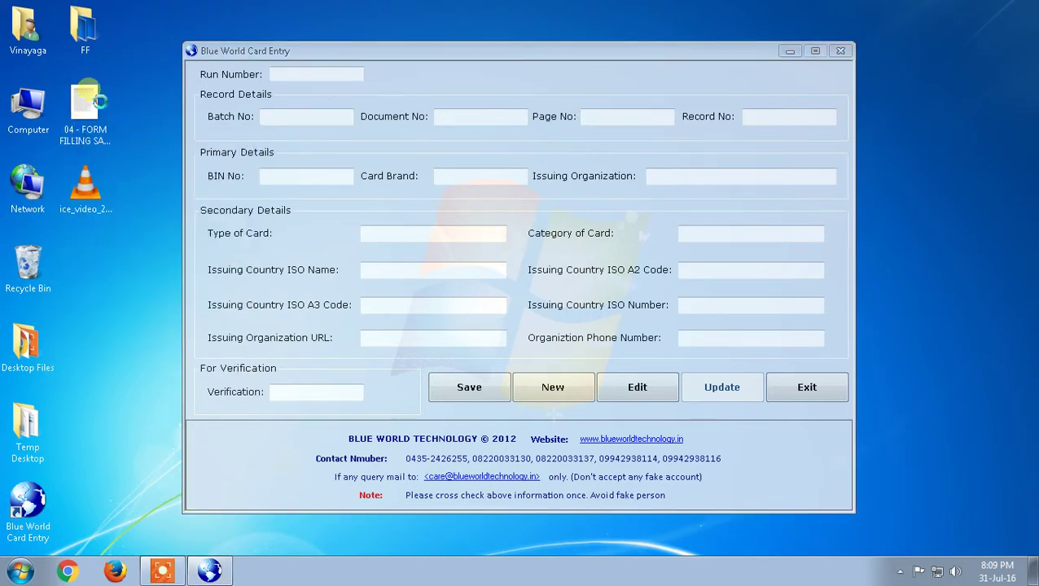
{"action": "right_click", "coordinate": [90, 92]}
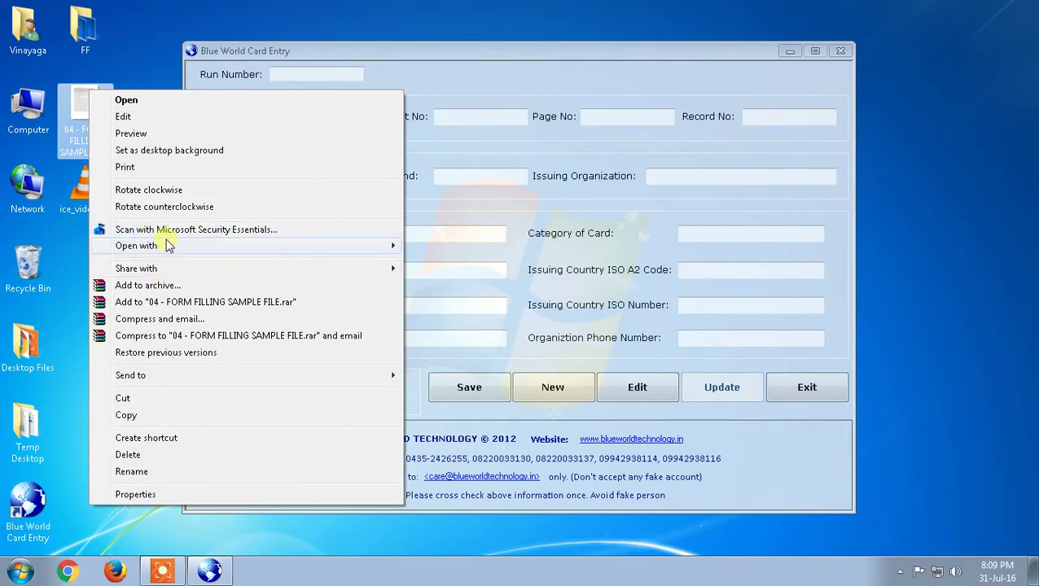
{"action": "mouse_move", "coordinate": [338, 246]}
{"action": "left_click", "coordinate": [480, 246]}
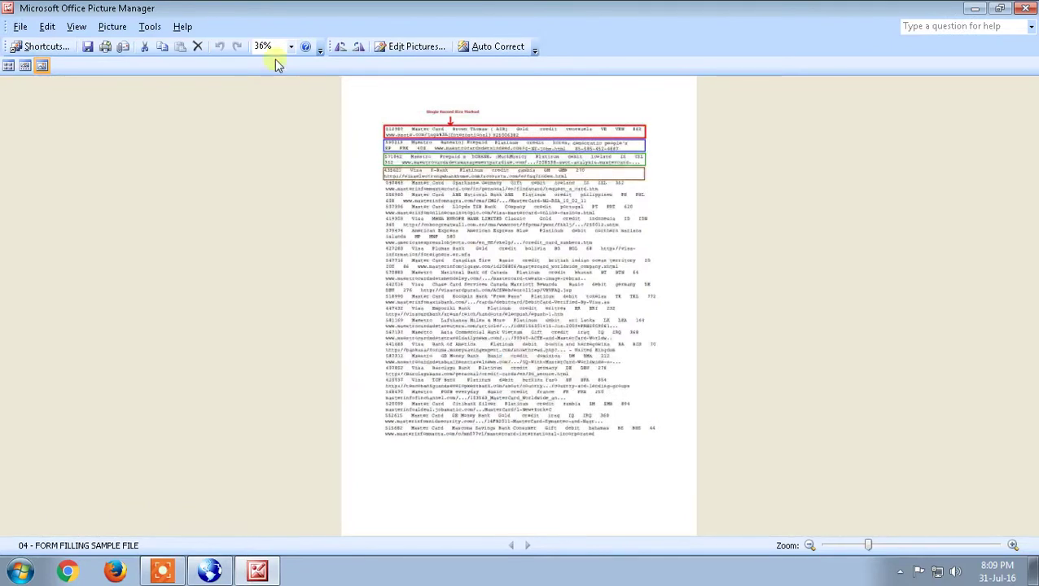
{"action": "left_click", "coordinate": [274, 46]}
Zoom the sample sheet to 110% and return to the top of the image.
{"action": "type", "text": "110"}
{"action": "key", "text": "Return"}
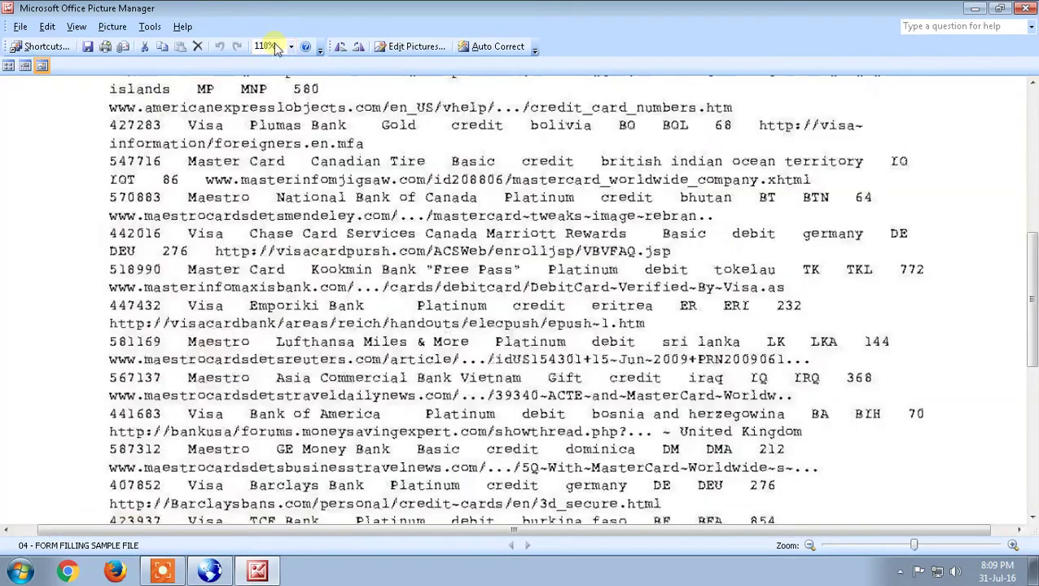
{"action": "scroll", "coordinate": [570, 147], "scroll_direction": "up", "scroll_amount": 10}
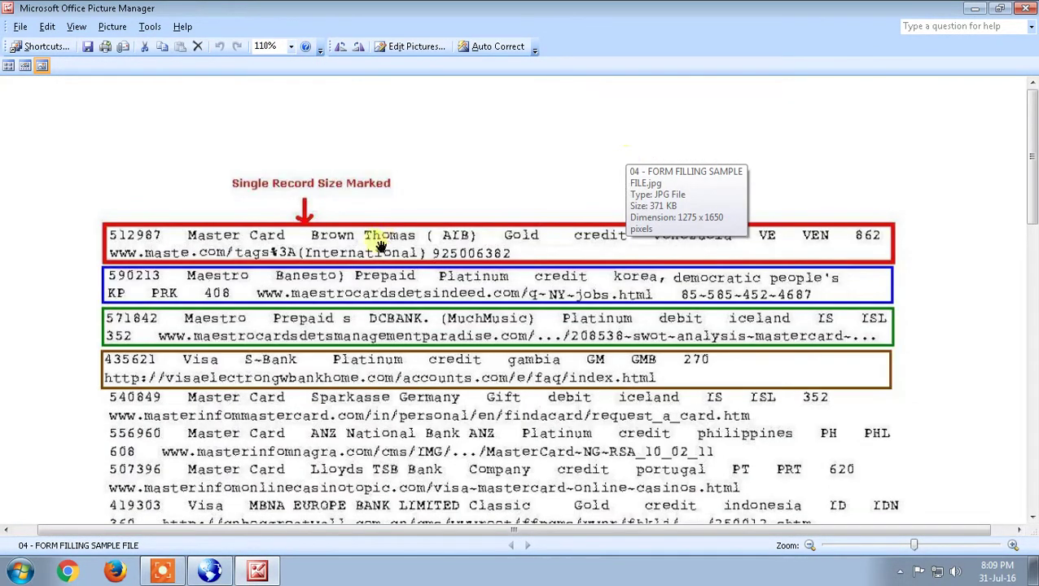
{"action": "scroll", "coordinate": [482, 295], "scroll_direction": "down", "scroll_amount": 4}
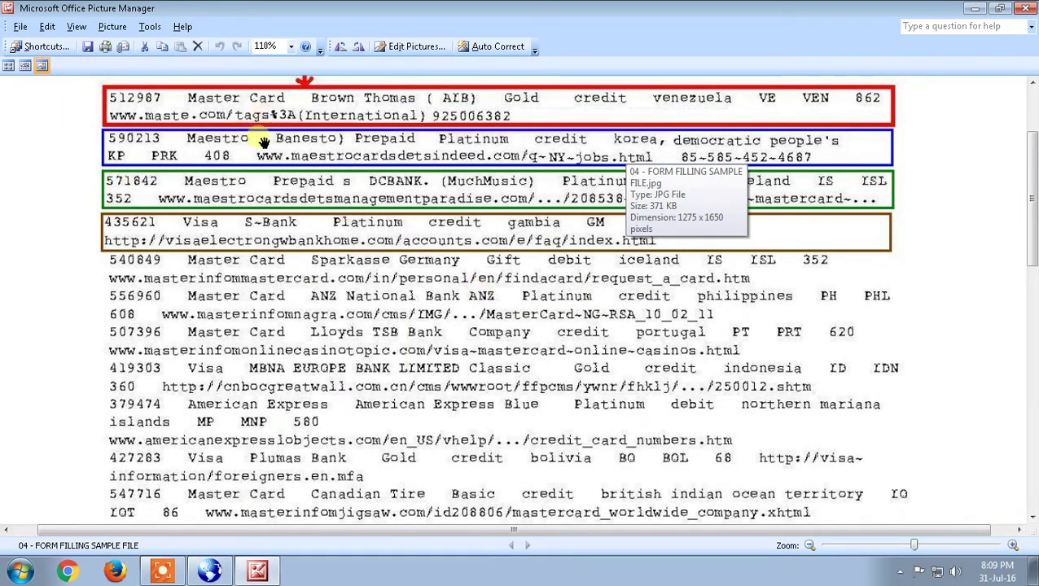
{"action": "scroll", "coordinate": [553, 233], "scroll_direction": "up", "scroll_amount": 1}
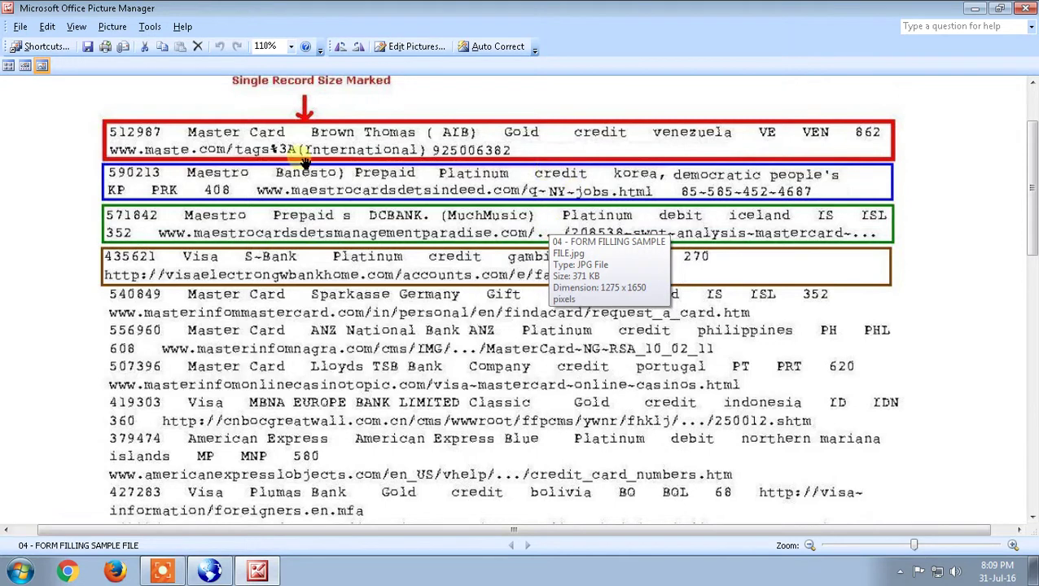
Stack the Picture Manager and entry form windows, then enter Run Number 1.
{"action": "left_click", "coordinate": [1013, 8]}
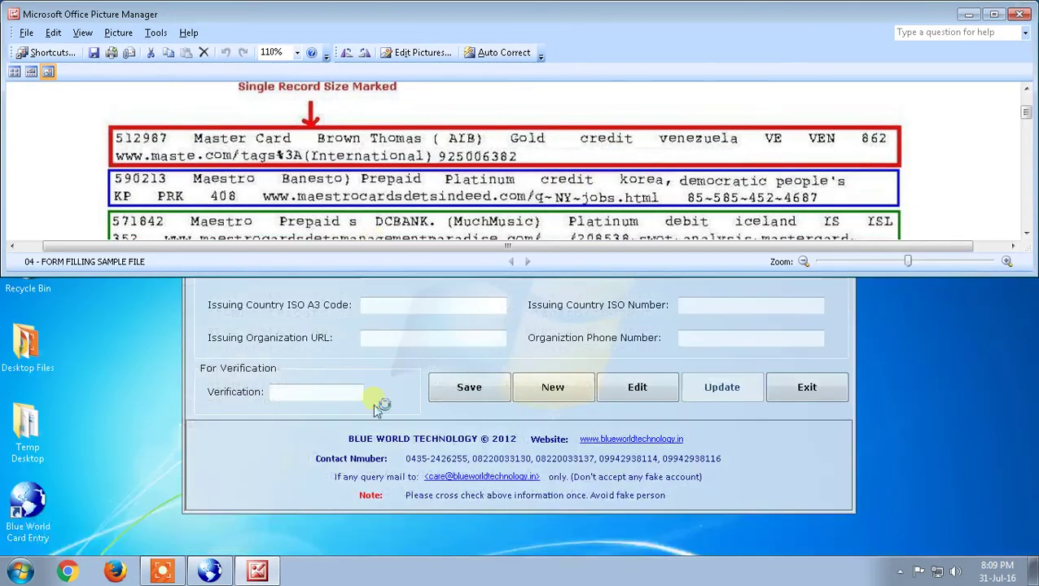
{"action": "right_click", "coordinate": [456, 576]}
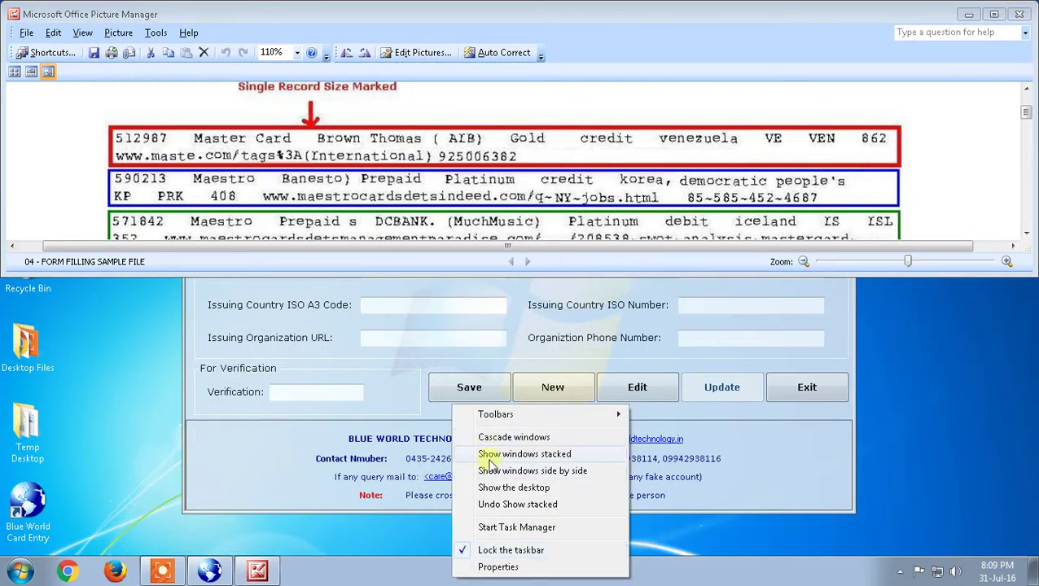
{"action": "left_click", "coordinate": [488, 452]}
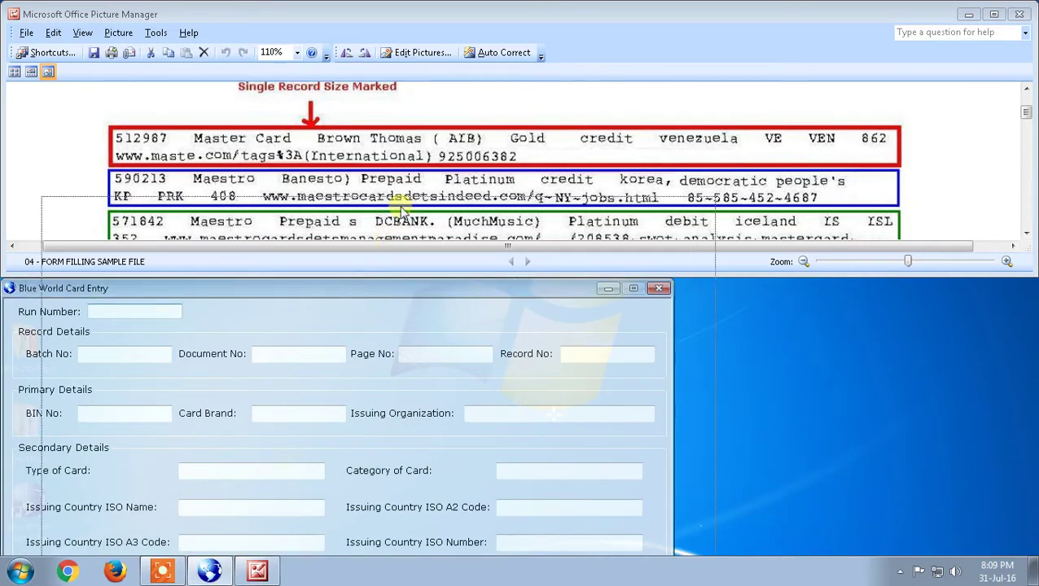
{"action": "left_click_drag", "start_coordinate": [353, 285], "coordinate": [401, 189]}
{"action": "type", "text": "1"}
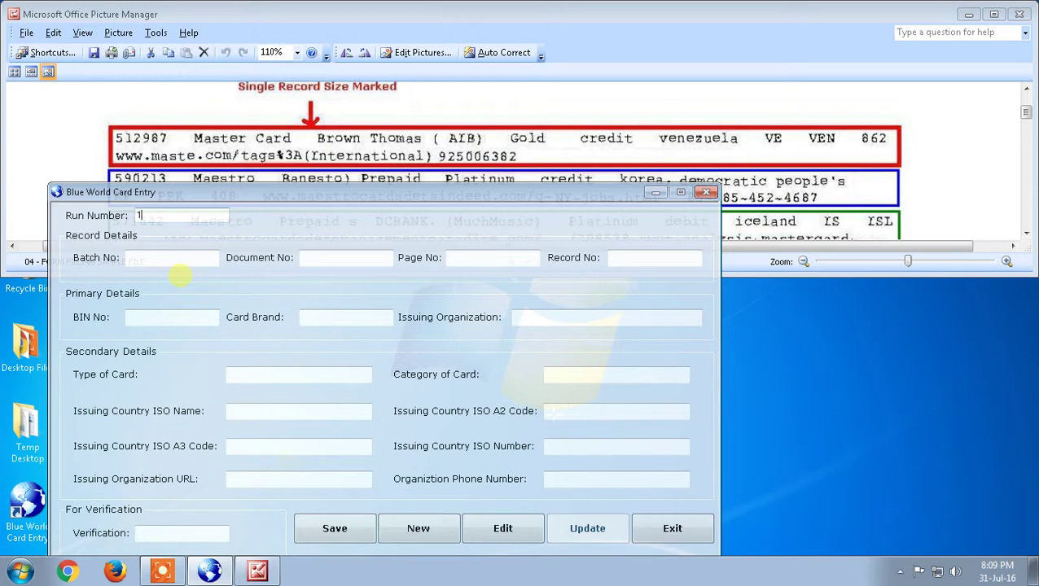
Enter Batch No Demo, Document No Demo, Page No Sample and Record No 1.
{"action": "key", "text": "Tab"}
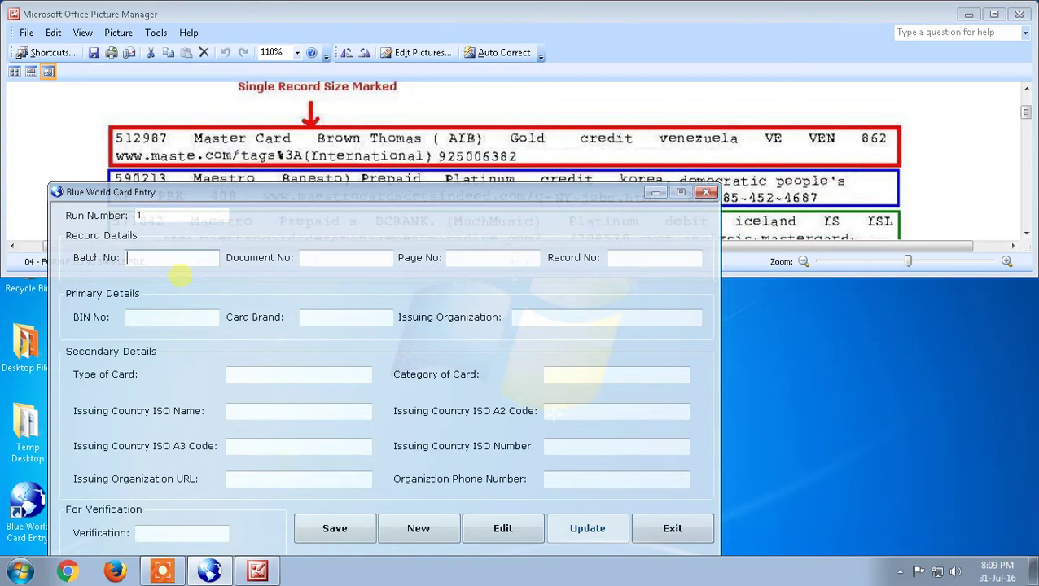
{"action": "type", "text": "Demo"}
{"action": "key", "text": "Tab"}
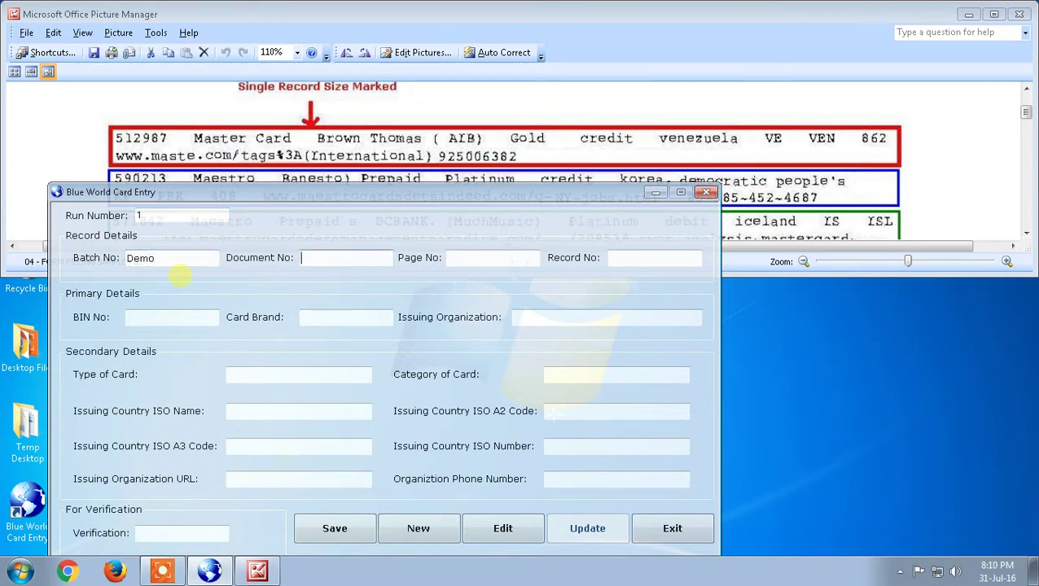
{"action": "type", "text": "Demo"}
{"action": "key", "text": "Tab"}
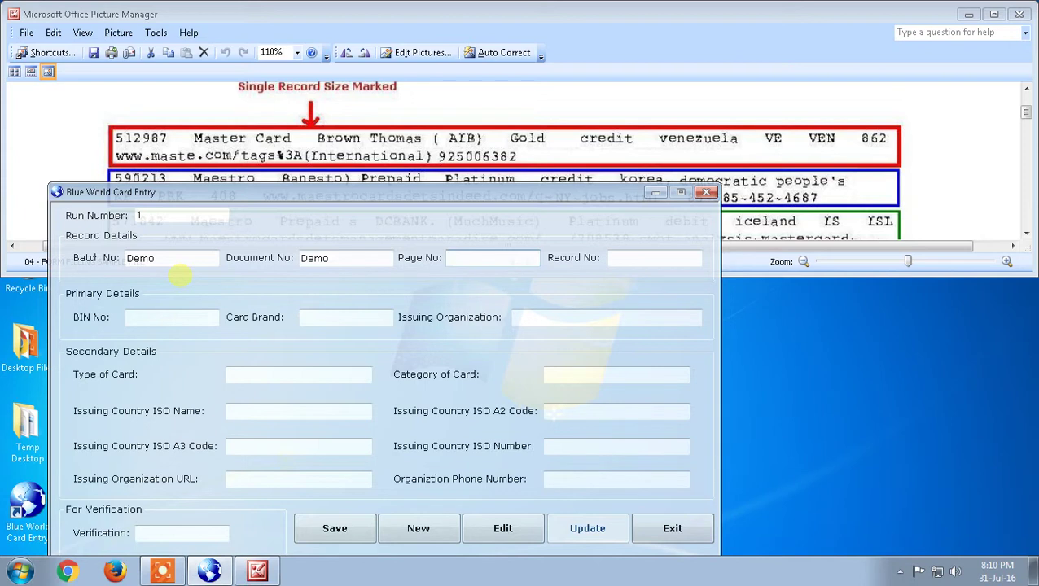
{"action": "type", "text": "Sm"}
{"action": "type", "text": "ample"}
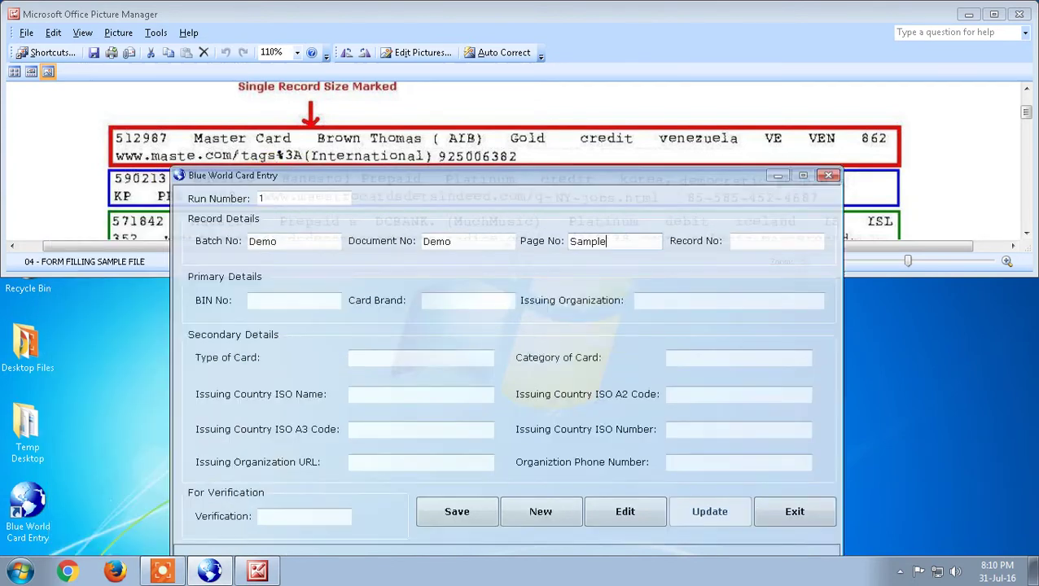
{"action": "left_click_drag", "start_coordinate": [298, 194], "coordinate": [420, 177]}
{"action": "mouse_move", "coordinate": [108, 271]}
{"action": "key", "text": "Tab"}
{"action": "type", "text": "1"}
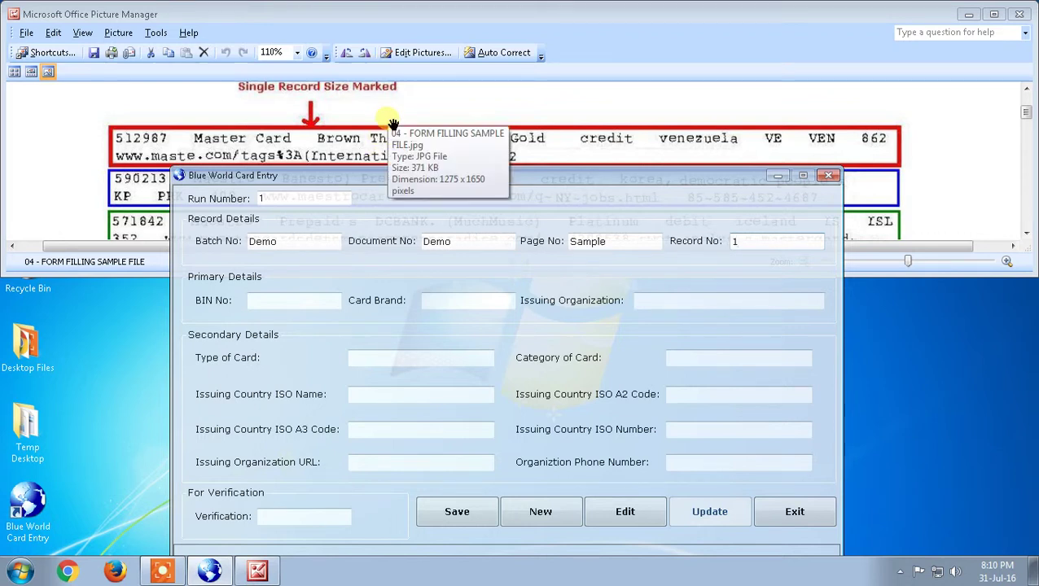
{"action": "left_click", "coordinate": [391, 124]}
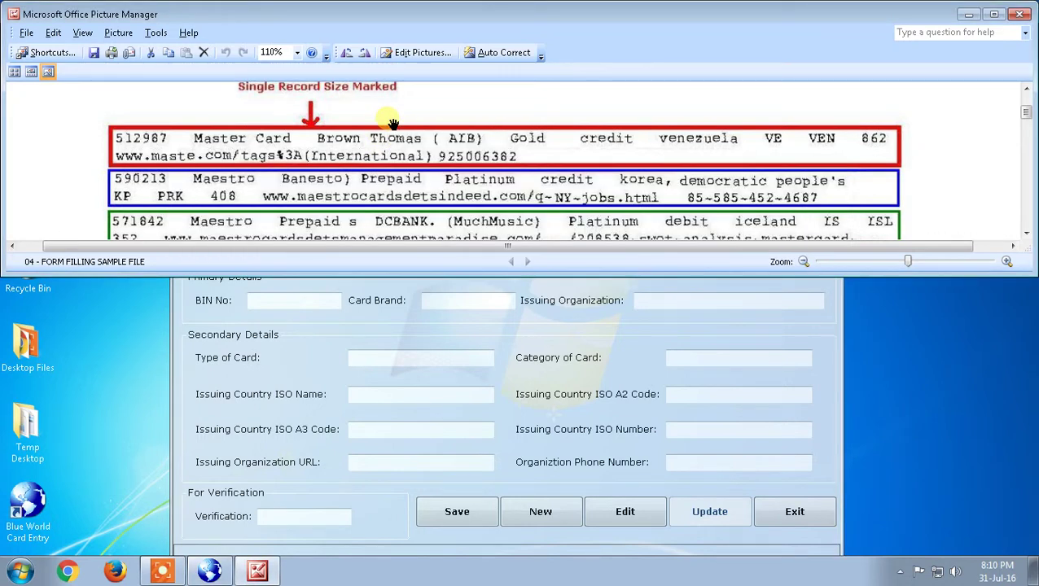
{"action": "scroll", "coordinate": [391, 124], "scroll_direction": "down", "scroll_amount": 10}
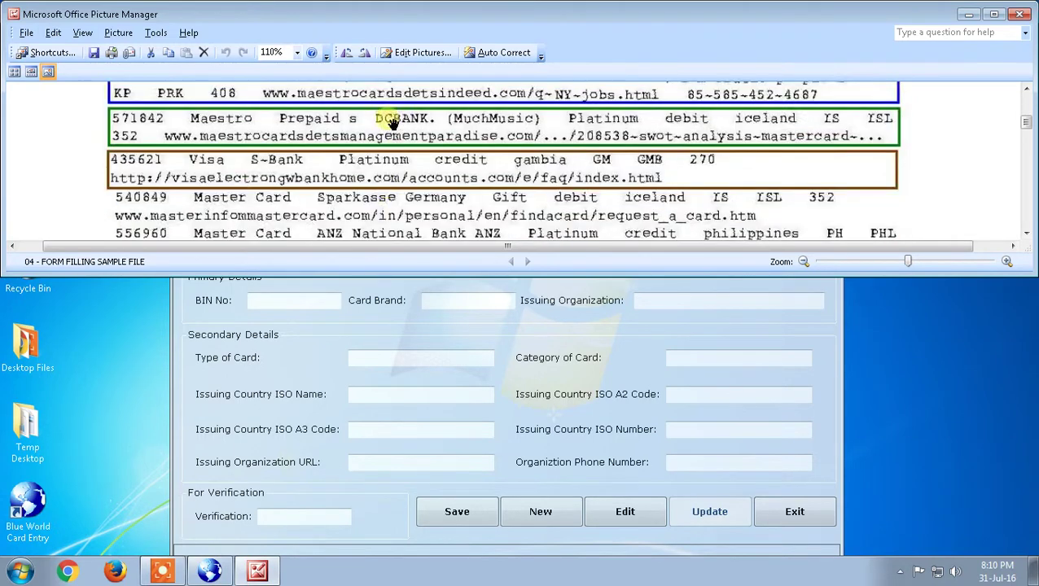
{"action": "scroll", "coordinate": [391, 124], "scroll_direction": "down", "scroll_amount": 3}
{"action": "scroll", "coordinate": [392, 123], "scroll_direction": "up", "scroll_amount": 2}
{"action": "scroll", "coordinate": [391, 123], "scroll_direction": "down", "scroll_amount": 4}
{"action": "scroll", "coordinate": [392, 123], "scroll_direction": "up", "scroll_amount": 2}
{"action": "scroll", "coordinate": [392, 123], "scroll_direction": "down", "scroll_amount": 6}
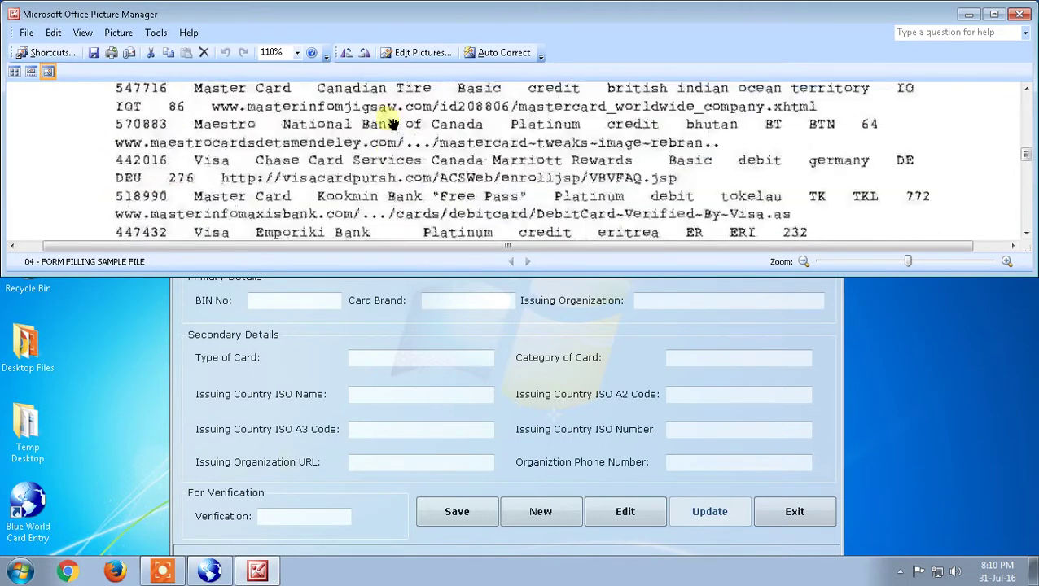
{"action": "scroll", "coordinate": [392, 124], "scroll_direction": "up", "scroll_amount": 2}
{"action": "scroll", "coordinate": [391, 122], "scroll_direction": "up", "scroll_amount": 8}
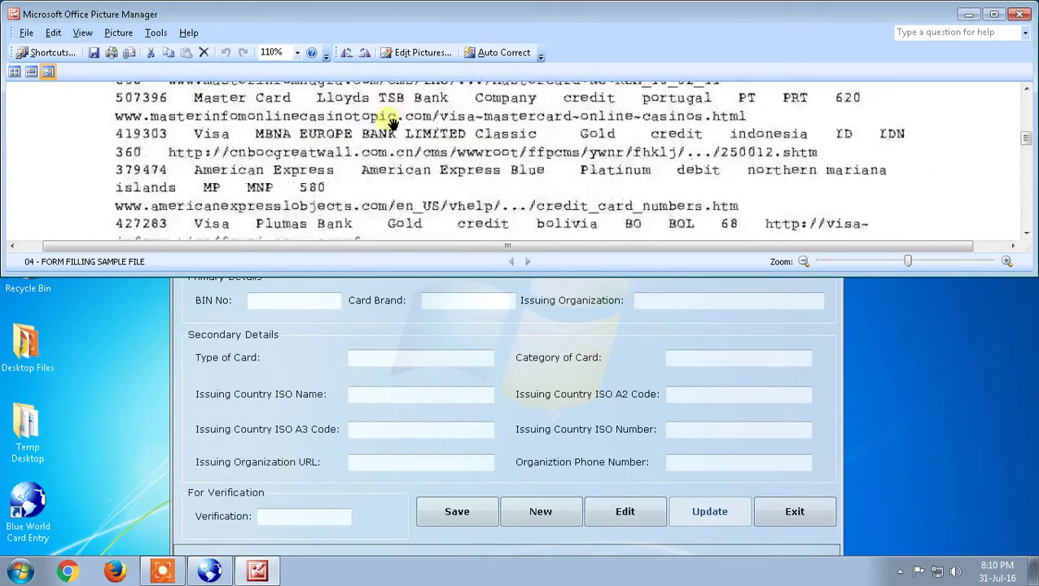
{"action": "scroll", "coordinate": [391, 122], "scroll_direction": "up", "scroll_amount": 2}
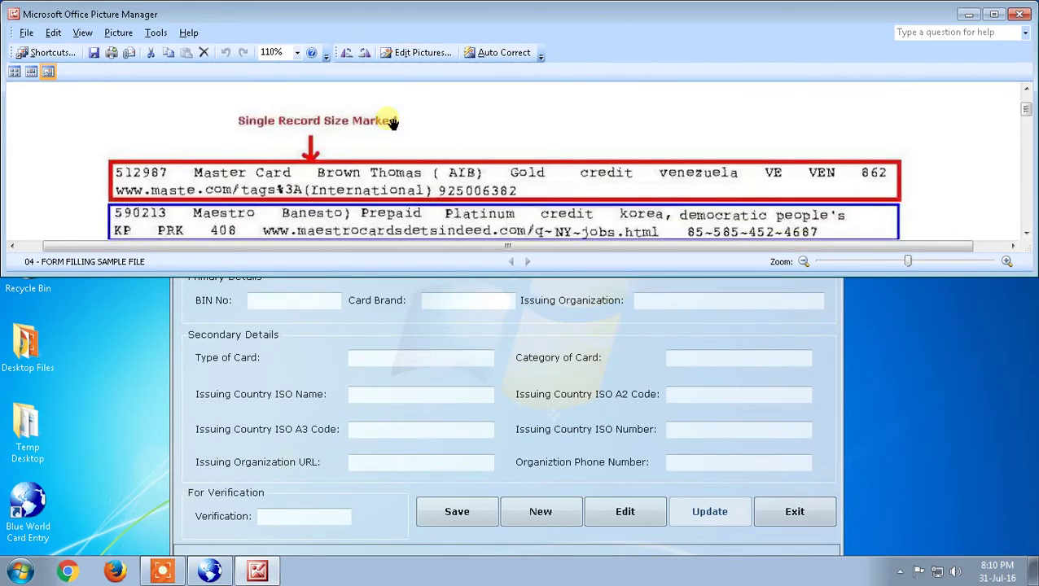
{"action": "scroll", "coordinate": [391, 122], "scroll_direction": "down", "scroll_amount": 2}
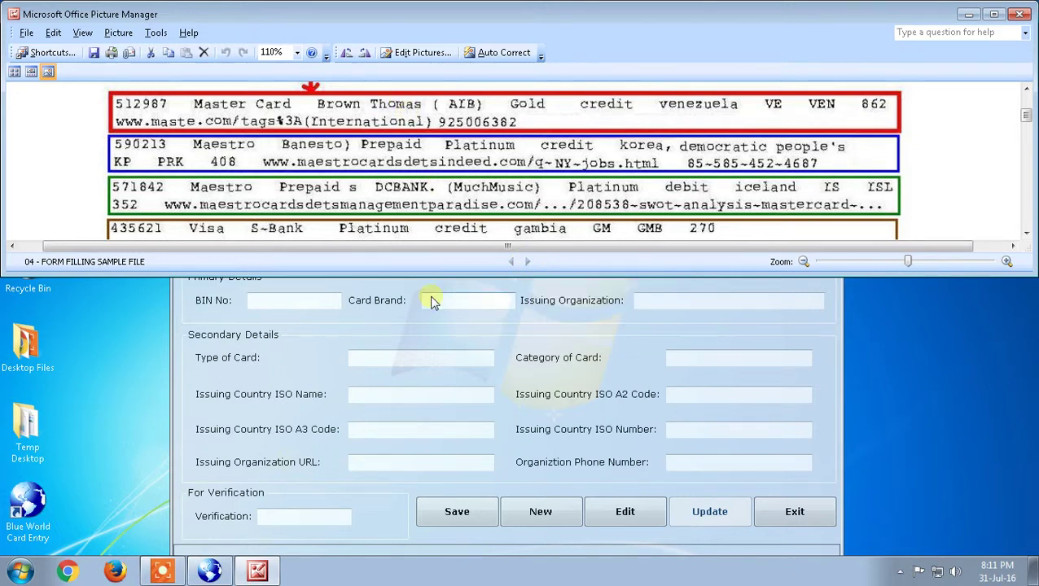
{"action": "left_click", "coordinate": [428, 334]}
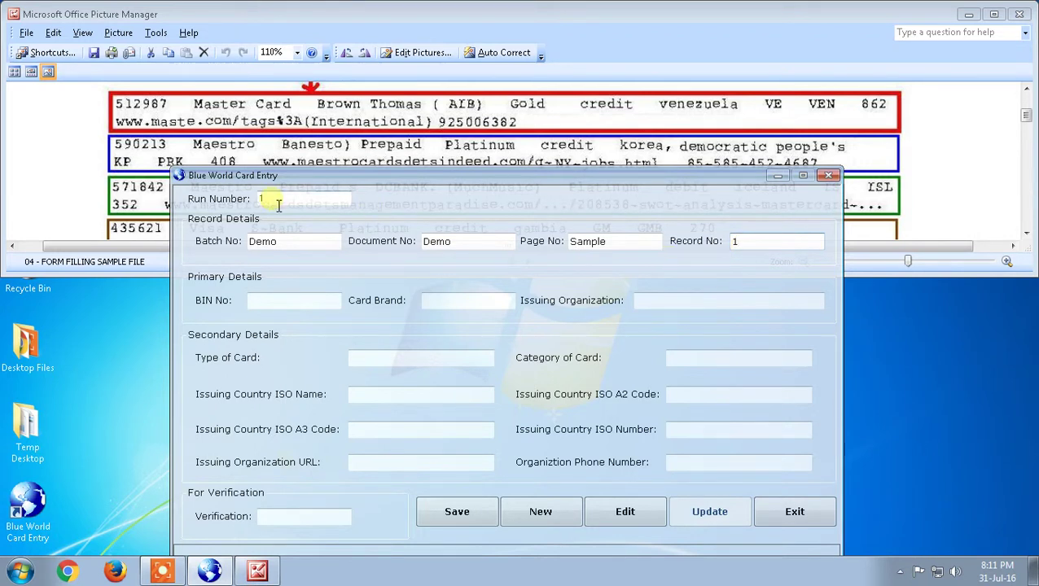
Enter 512987 as the BIN No, checking it against the scanned records.
{"action": "left_click", "coordinate": [307, 306]}
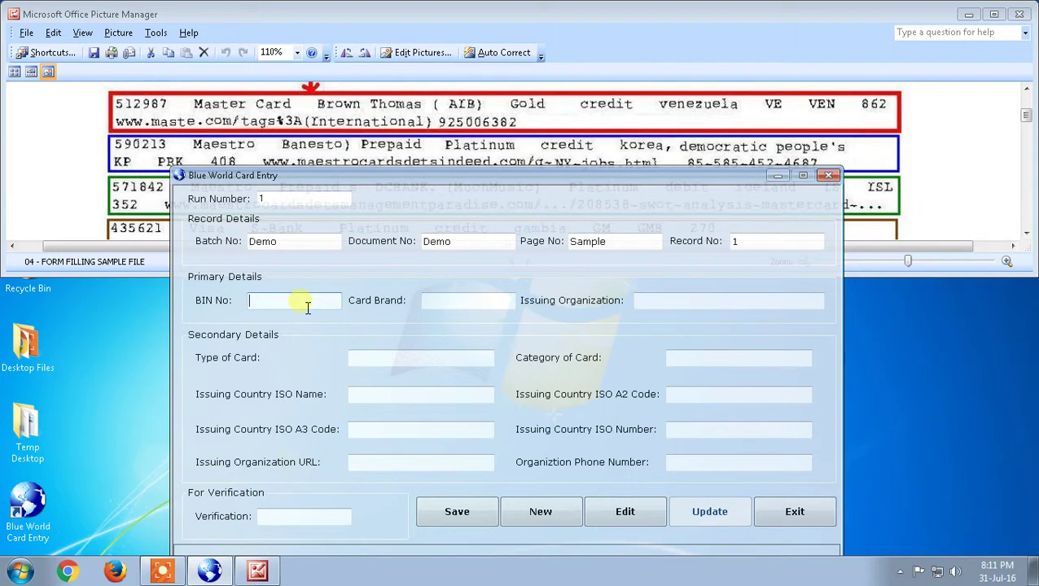
{"action": "type", "text": "512987"}
{"action": "left_click", "coordinate": [157, 200]}
{"action": "scroll", "coordinate": [157, 200], "scroll_direction": "down", "scroll_amount": 10}
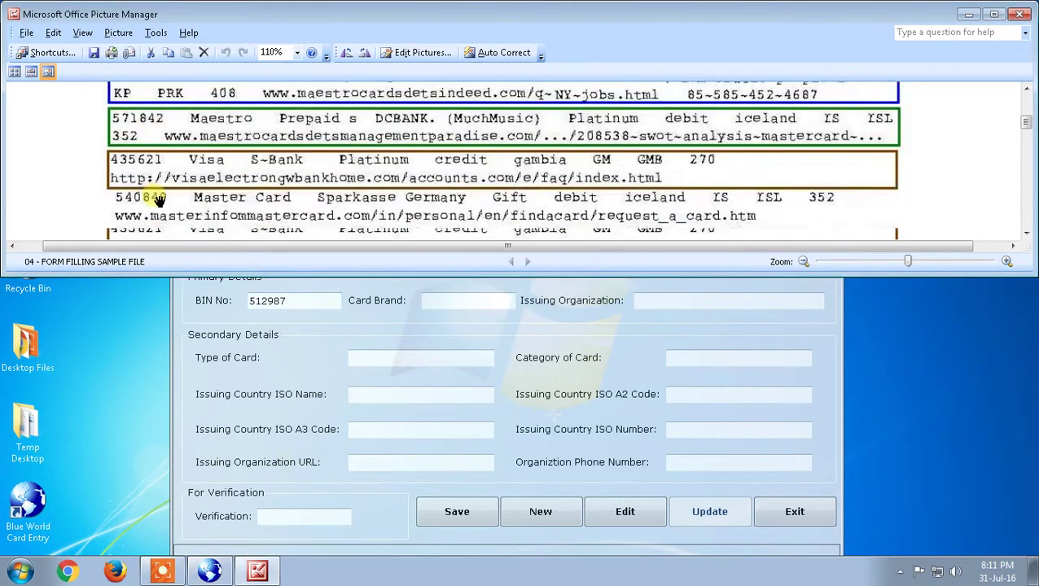
{"action": "scroll", "coordinate": [157, 200], "scroll_direction": "down", "scroll_amount": 15}
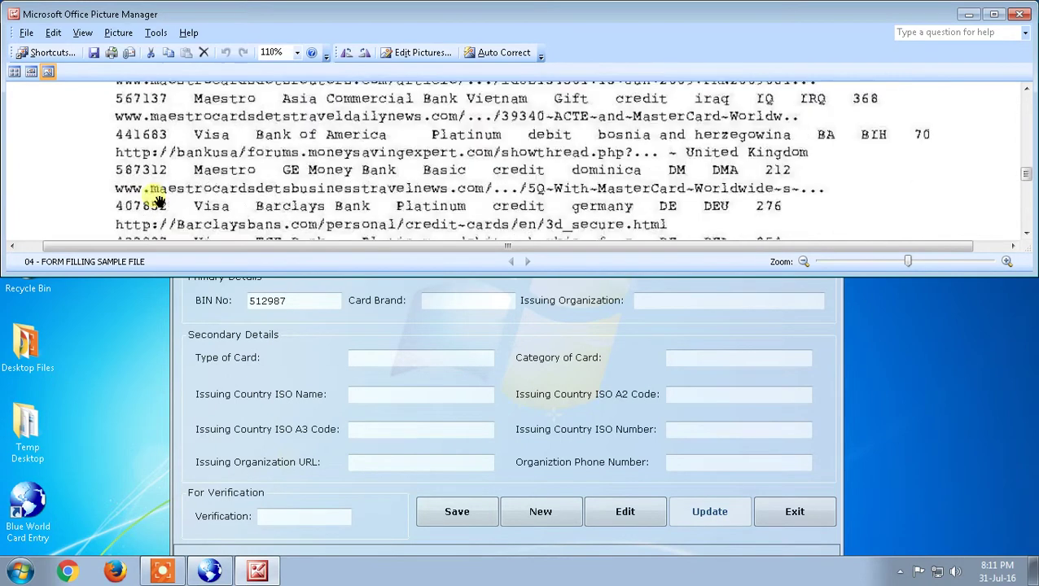
{"action": "scroll", "coordinate": [157, 200], "scroll_direction": "up", "scroll_amount": 1}
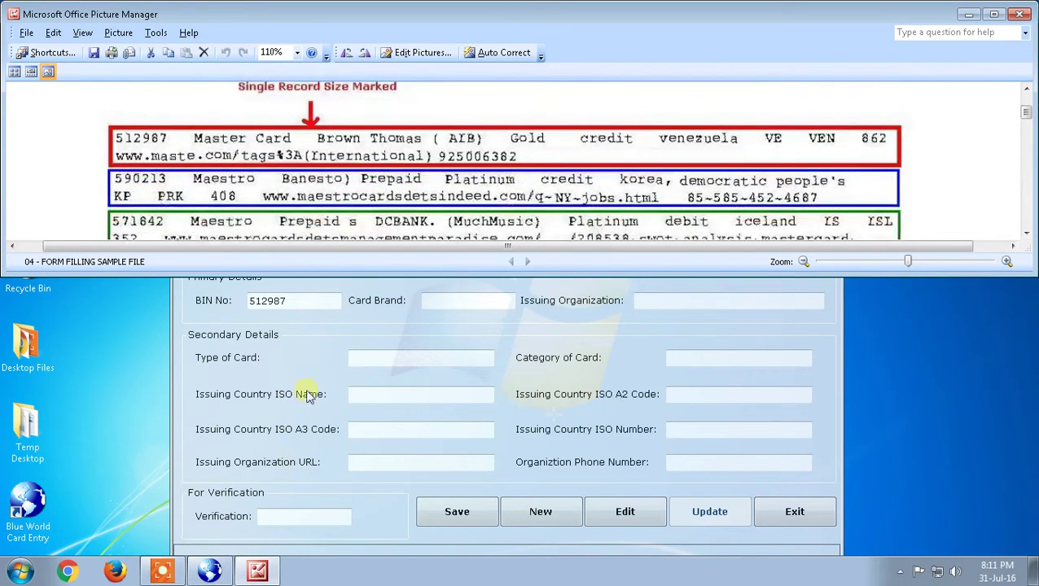
{"action": "left_click", "coordinate": [305, 396]}
Enter Card Brand Master Card and Issuing Organization Brown Thomas ( AIB).
{"action": "left_click", "coordinate": [461, 300]}
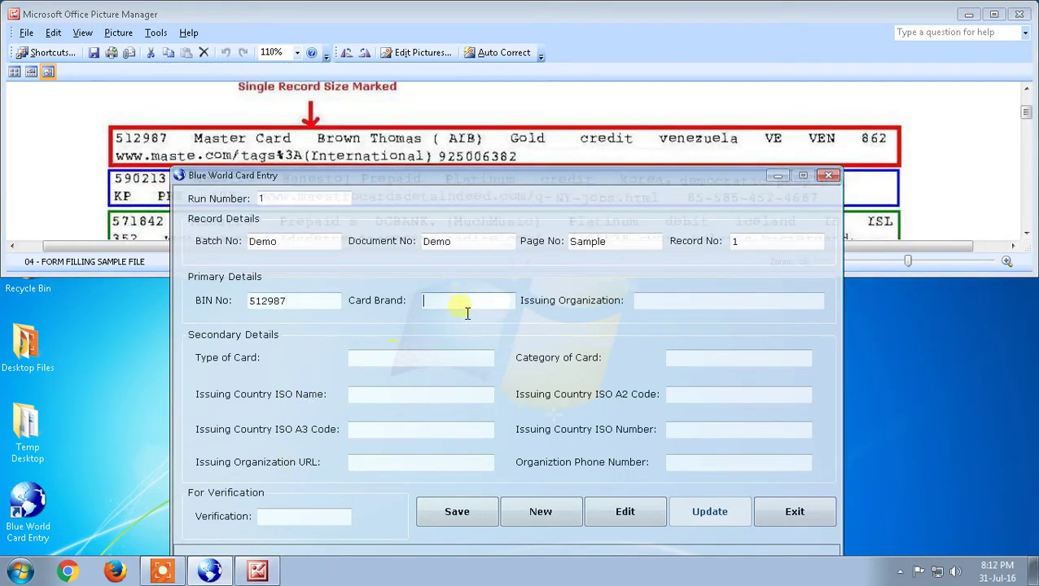
{"action": "type", "text": "Master Card"}
{"action": "left_click", "coordinate": [696, 308]}
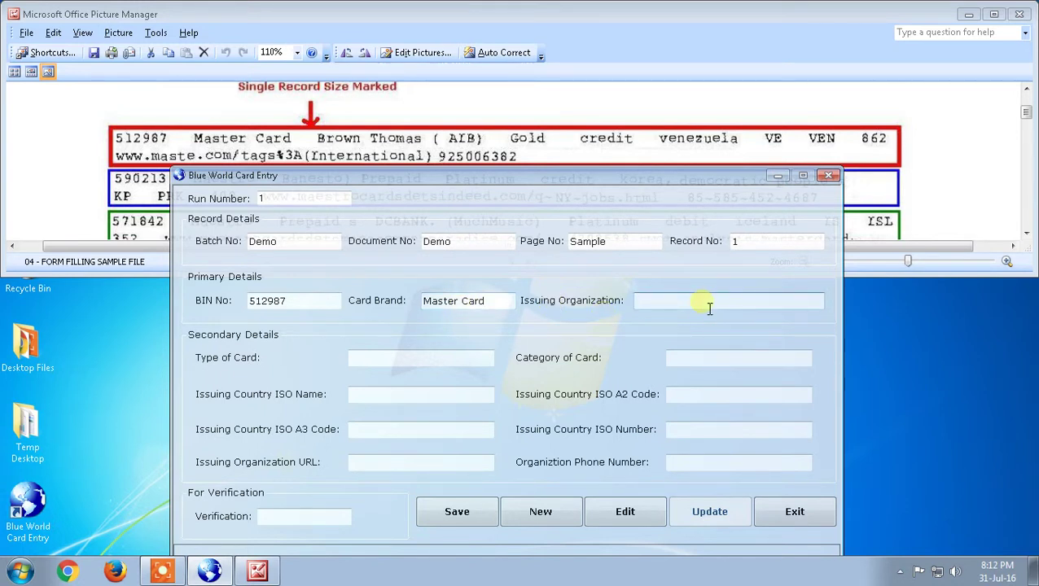
{"action": "type", "text": "Brown Thomas ( AIB)"}
{"action": "left_click", "coordinate": [424, 359]}
{"action": "left_click_drag", "start_coordinate": [317, 300], "coordinate": [213, 300]}
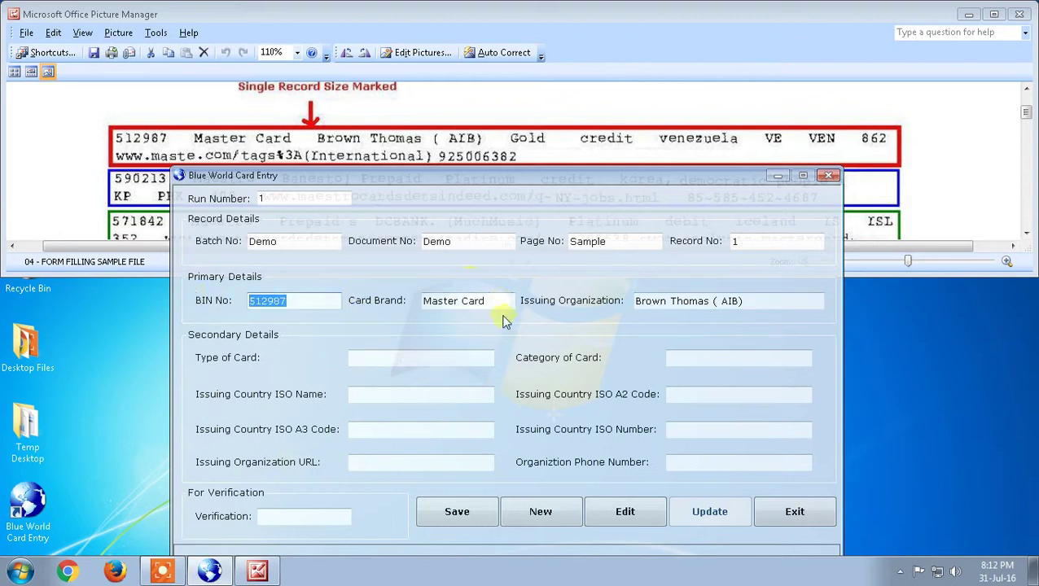
{"action": "left_click_drag", "start_coordinate": [505, 301], "coordinate": [382, 317]}
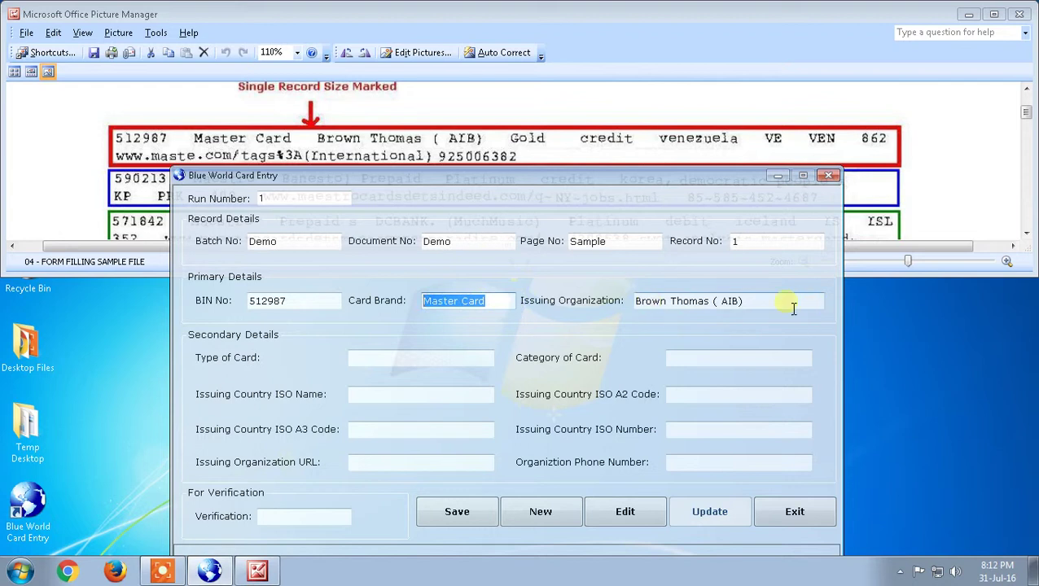
{"action": "left_click_drag", "start_coordinate": [788, 303], "coordinate": [594, 304]}
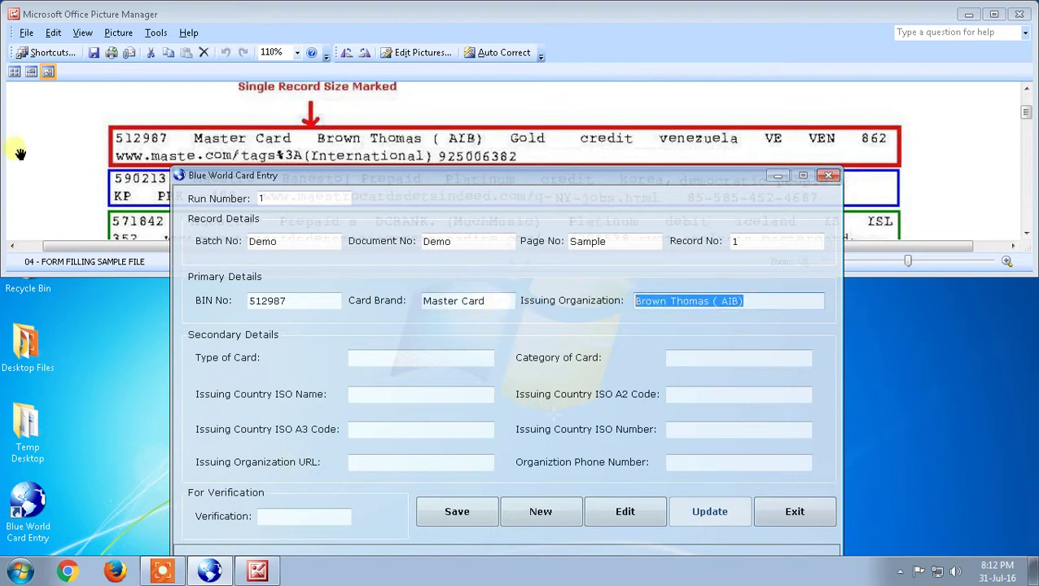
{"action": "left_click", "coordinate": [132, 140]}
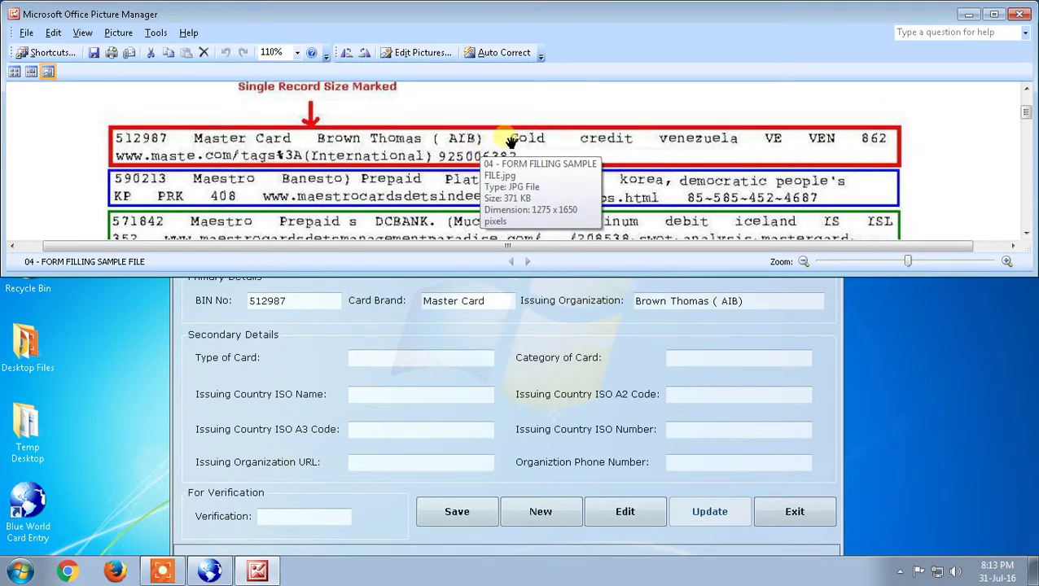
{"action": "left_click", "coordinate": [432, 359]}
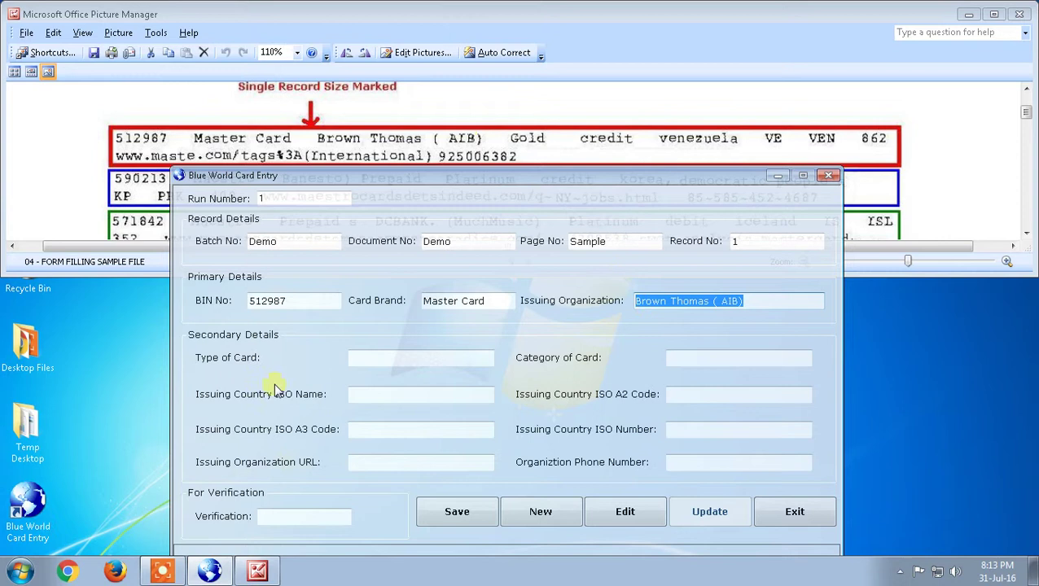
{"action": "left_click", "coordinate": [383, 363]}
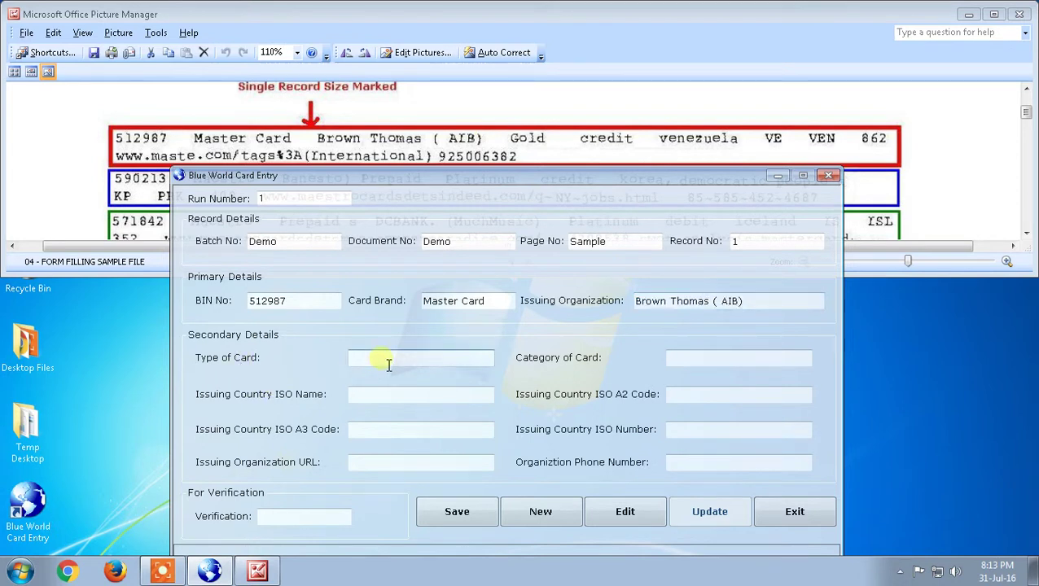
Enter Gold, credit, venezuela, VE, VEN and 862 in the Secondary Details fields.
{"action": "type", "text": "Gold"}
{"action": "left_click", "coordinate": [705, 368]}
{"action": "type", "text": "credit"}
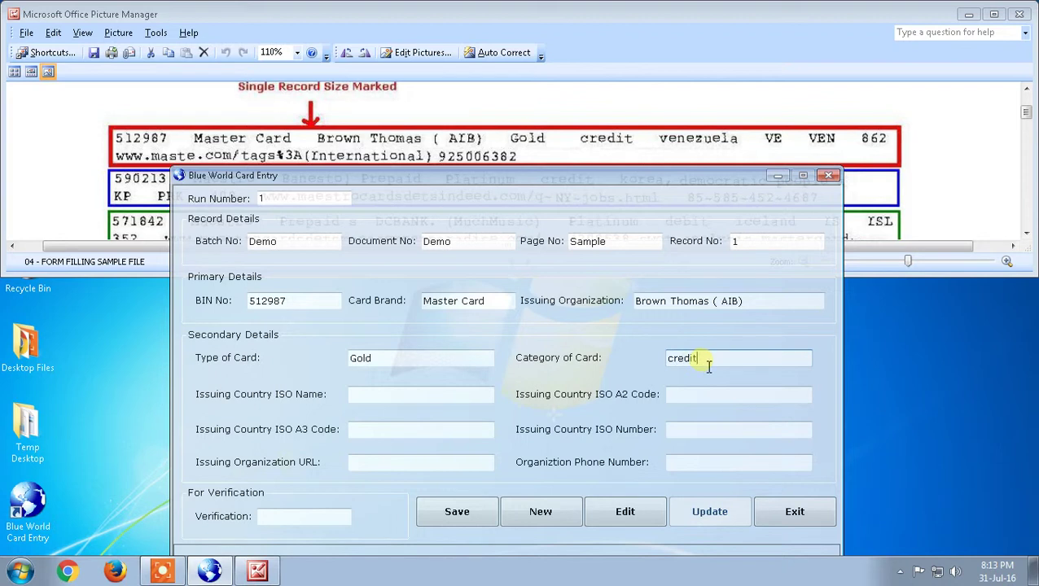
{"action": "key", "text": "Tab"}
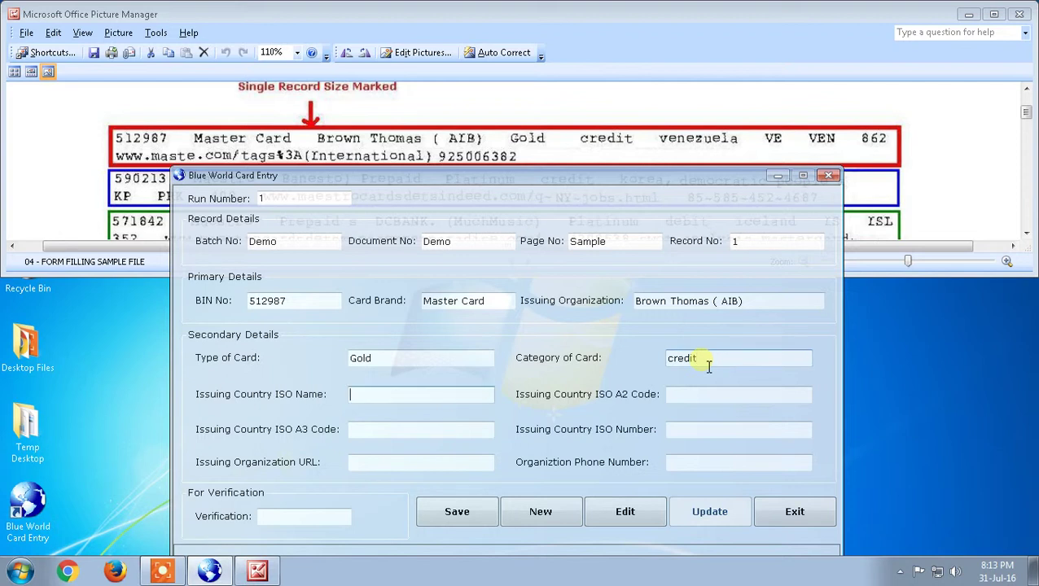
{"action": "type", "text": "venezuela"}
{"action": "key", "text": "Tab"}
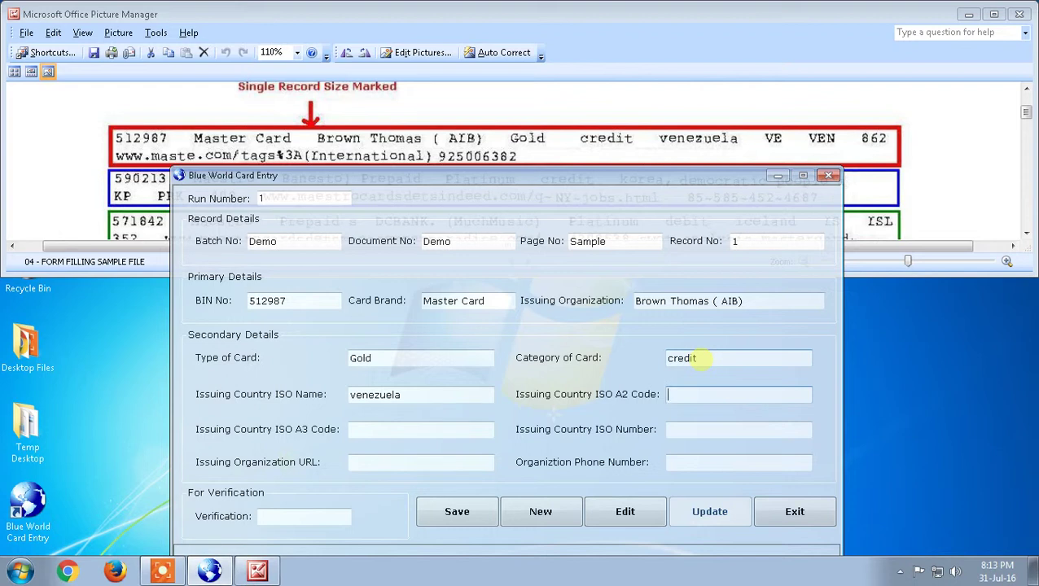
{"action": "type", "text": "VE"}
{"action": "key", "text": "Tab"}
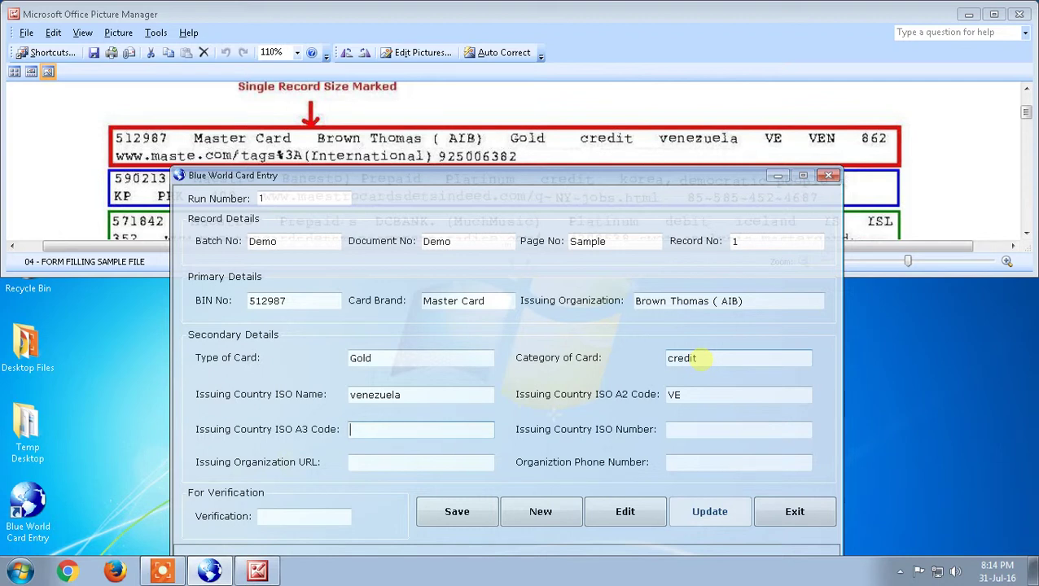
{"action": "type", "text": "VEN"}
{"action": "key", "text": "Tab"}
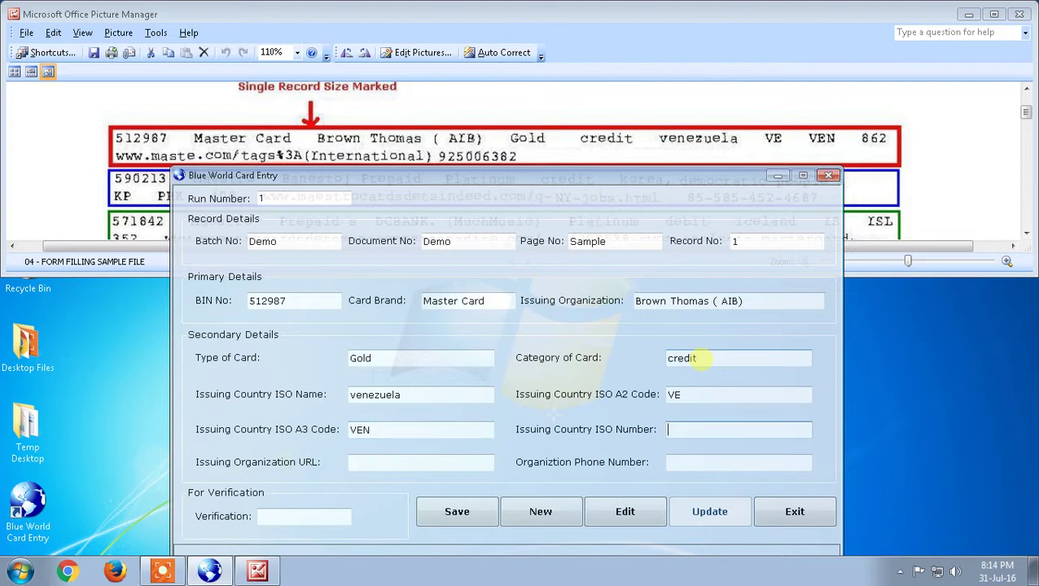
{"action": "type", "text": "862"}
Enter the maste.com organization URL and phone N/A, checking them against the scanned records.
{"action": "key", "text": "Tab"}
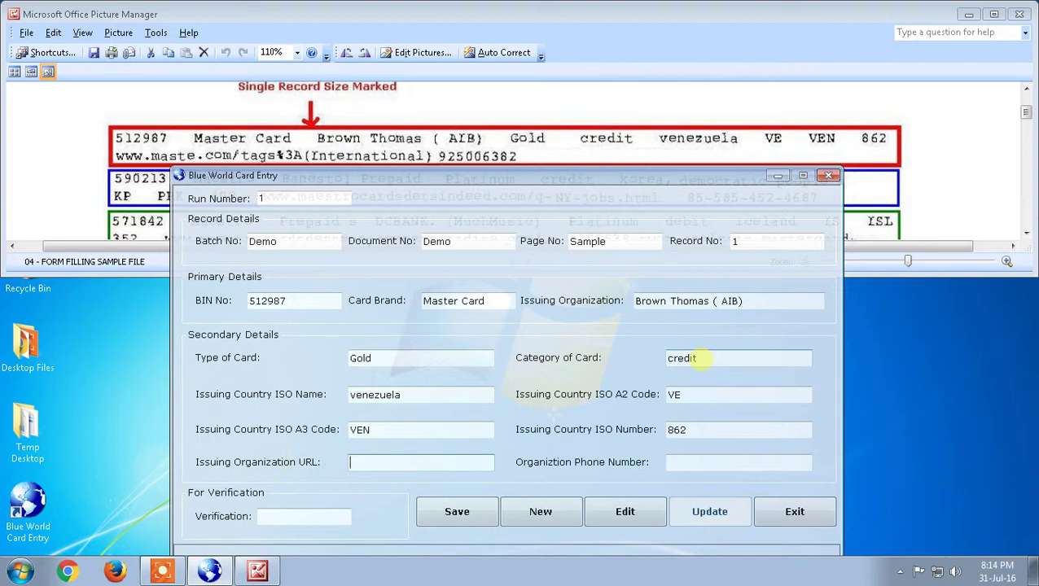
{"action": "type", "text": "www.maste.com/tag"}
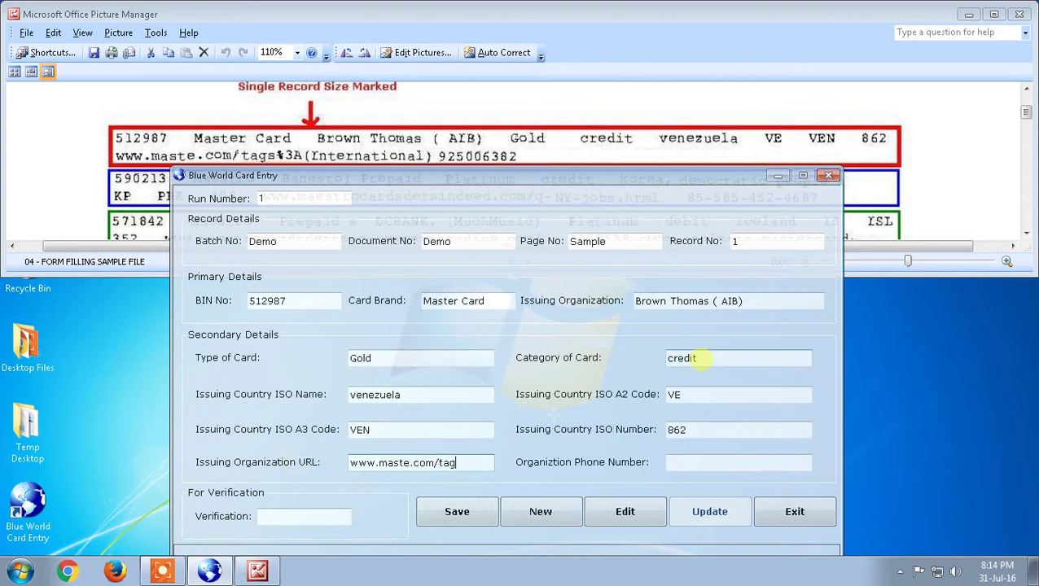
{"action": "key", "text": "BackSpace"}
{"action": "key", "text": "BackSpace"}
{"action": "type", "text": "ags%3A(Internatioa"}
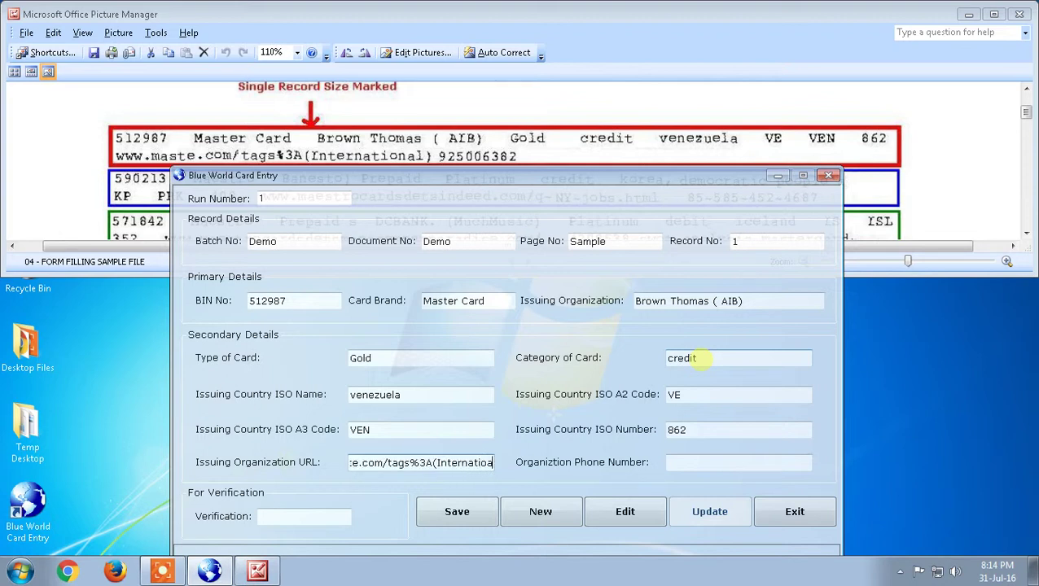
{"action": "key", "text": "BackSpace"}
{"action": "type", "text": "nal) 925006"}
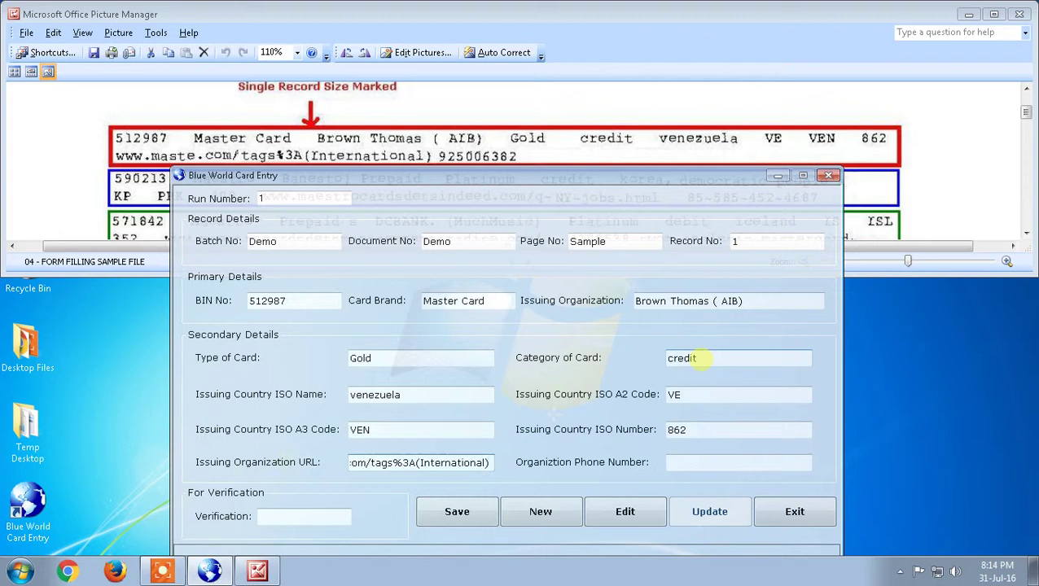
{"action": "type", "text": "382"}
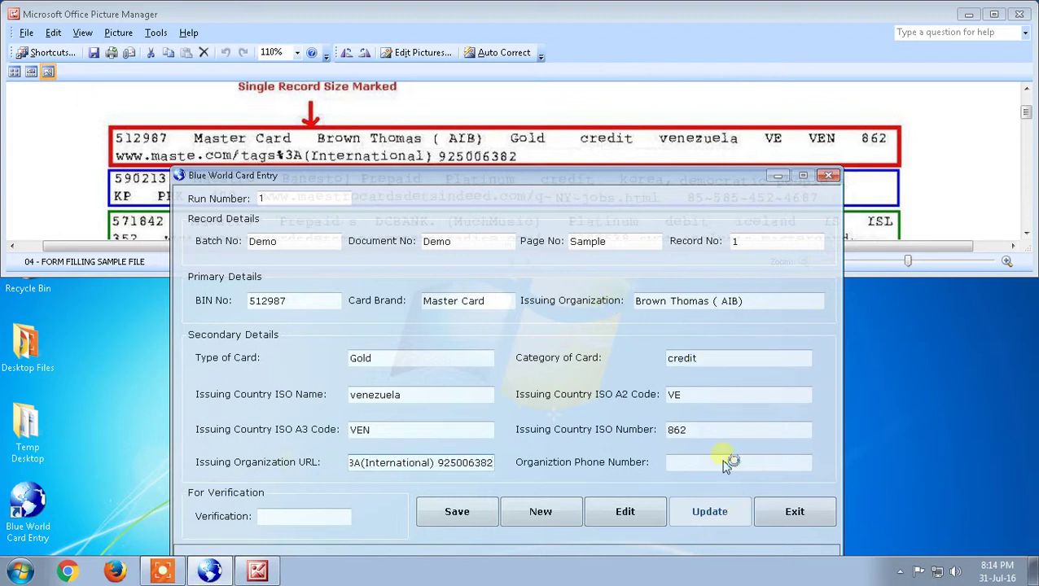
{"action": "key", "text": "Tab"}
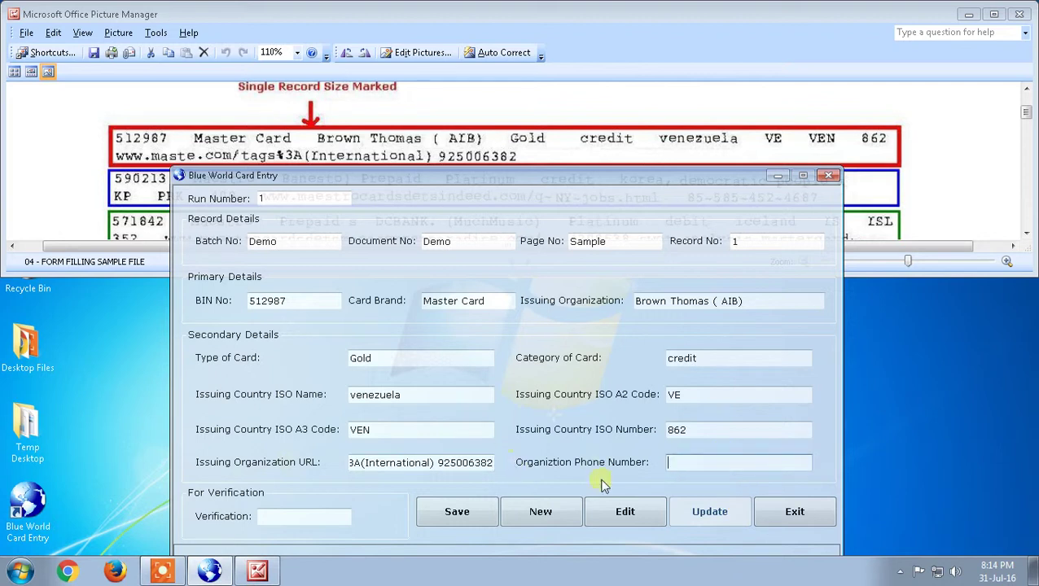
{"action": "type", "text": "N/A"}
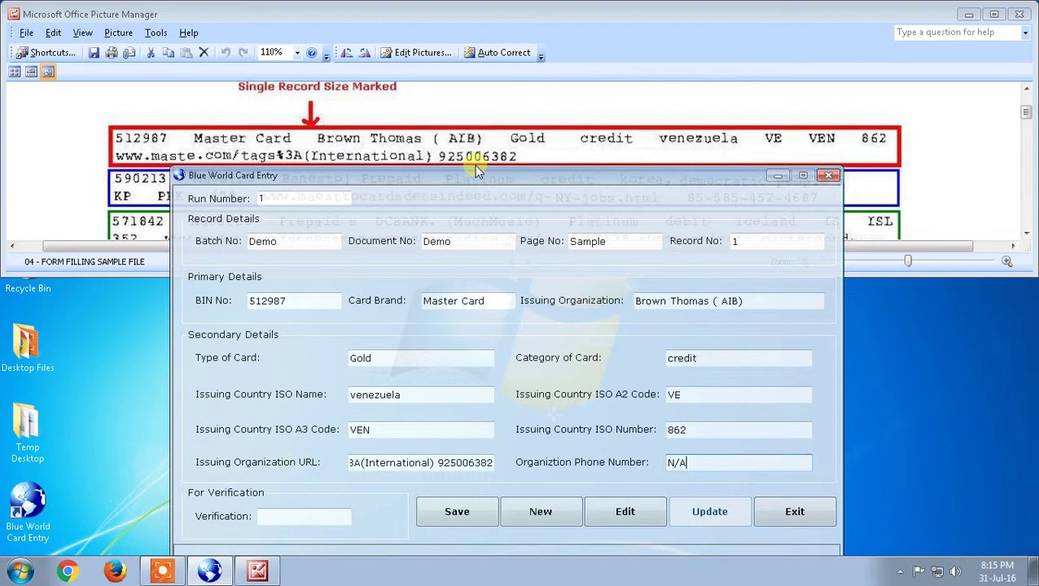
{"action": "left_click", "coordinate": [640, 91]}
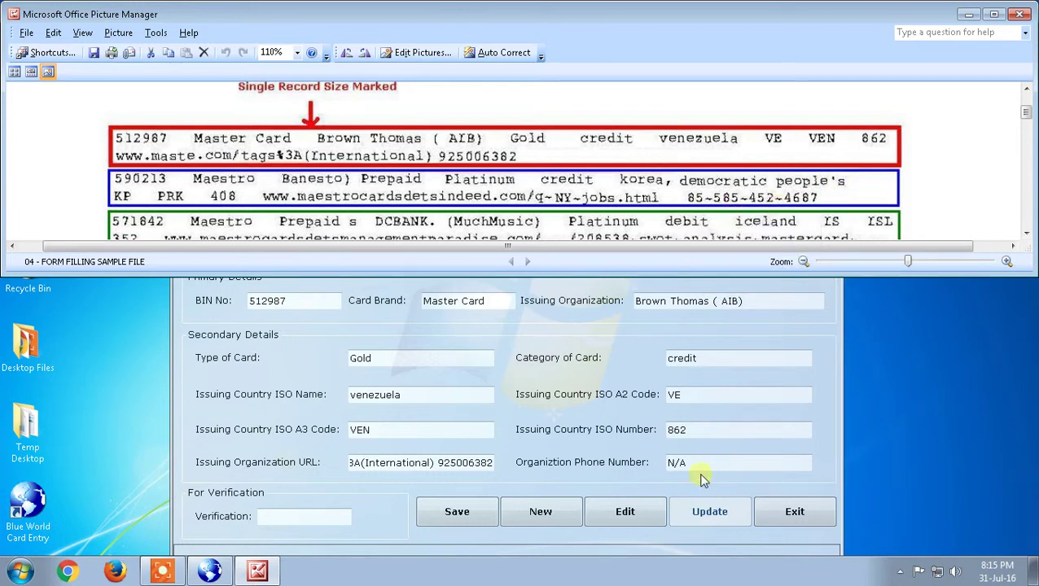
{"action": "left_click", "coordinate": [562, 440]}
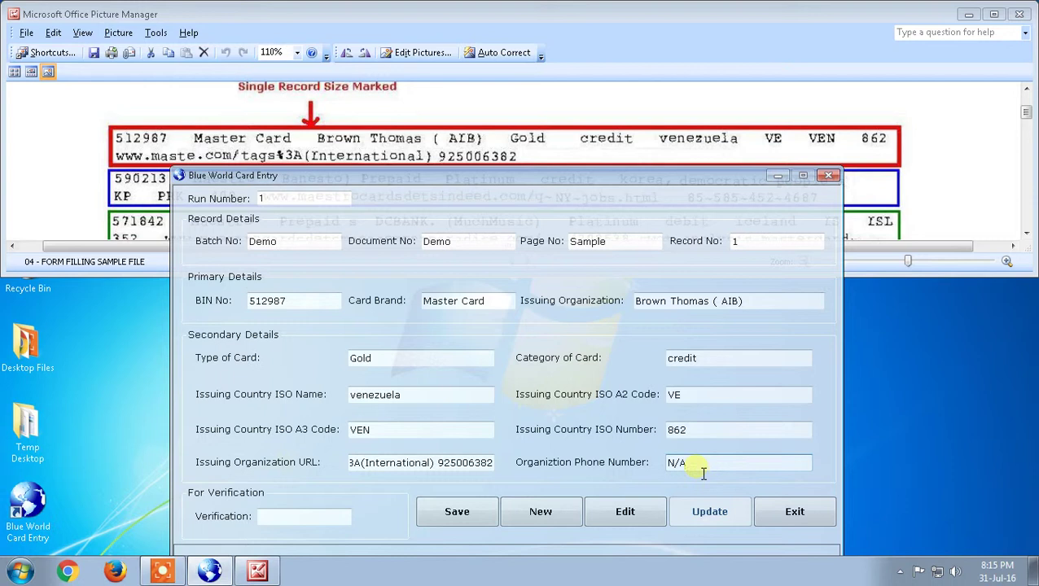
{"action": "left_click", "coordinate": [274, 527]}
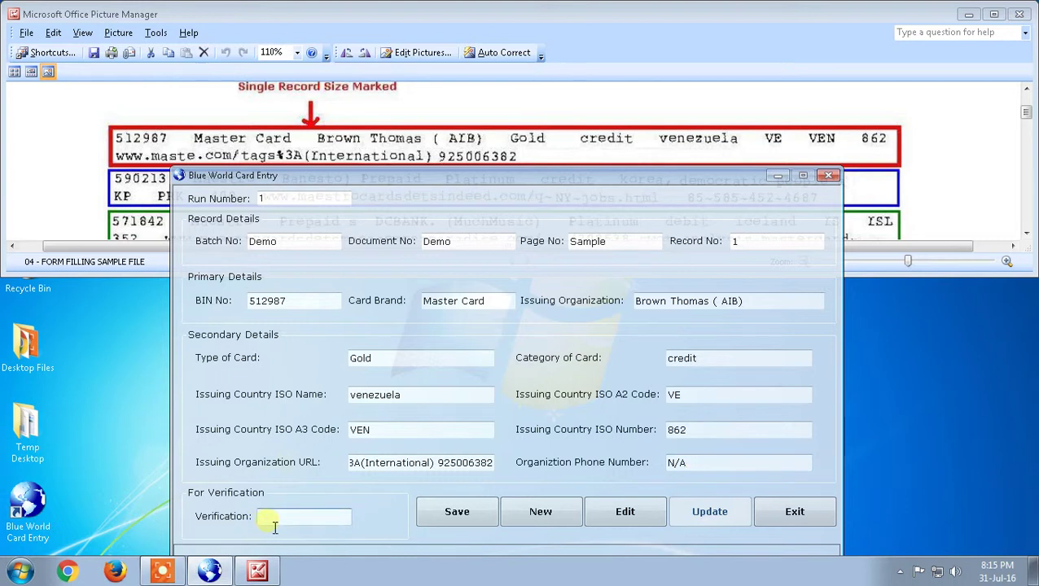
Compute 512 − 987 × 2 in Calculator and enter the result, -950, as Verification.
{"action": "key", "text": "super+r"}
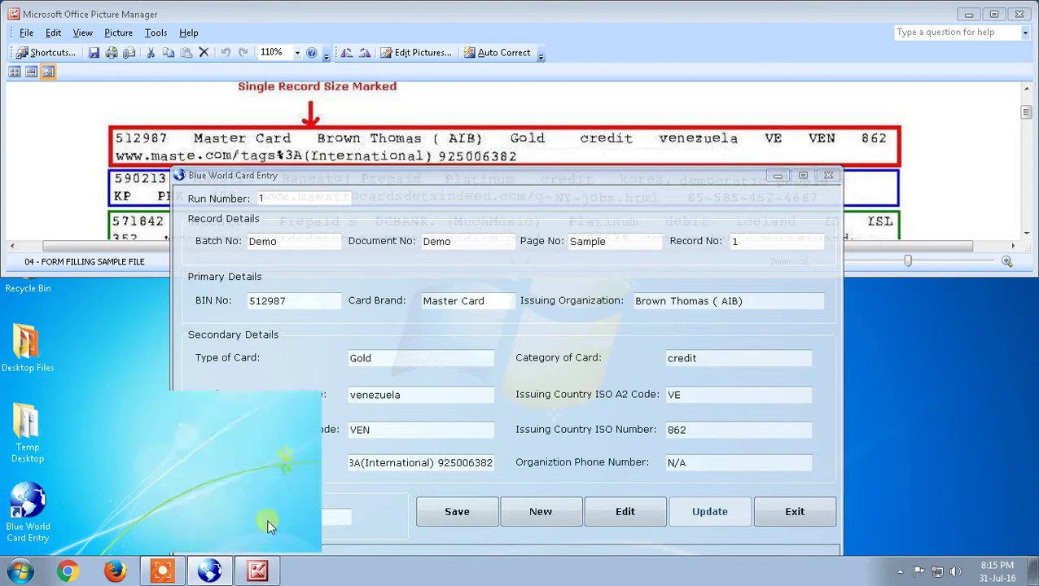
{"action": "type", "text": "osk"}
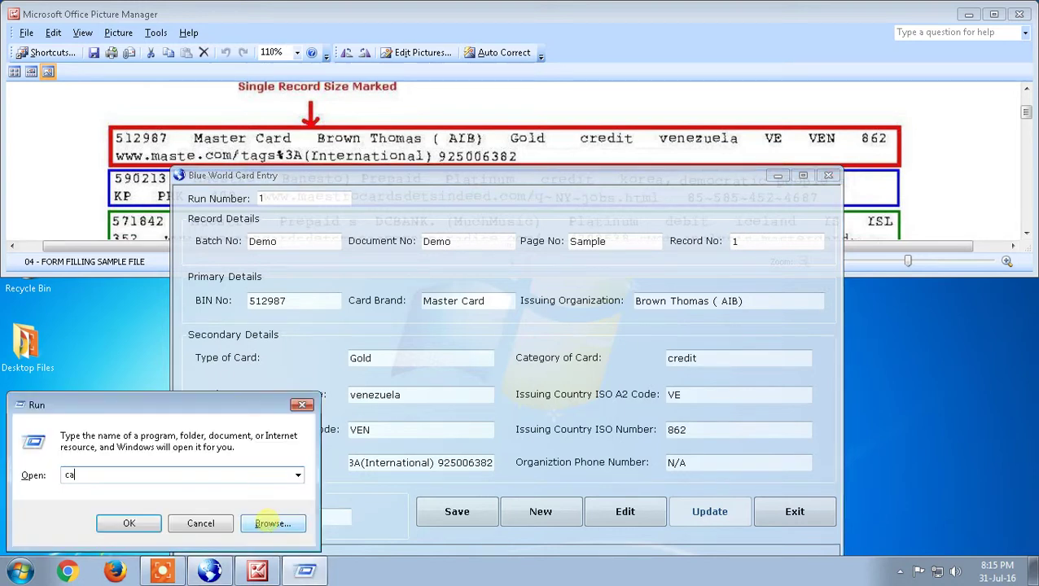
{"action": "key", "text": "Return"}
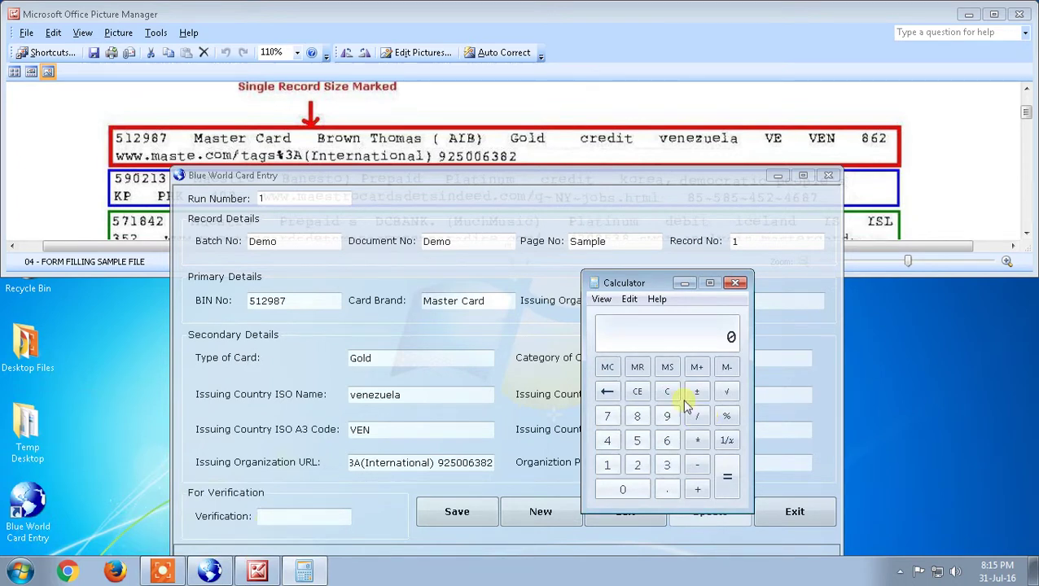
{"action": "type", "text": "512"}
{"action": "key", "text": "minus"}
{"action": "type", "text": "987"}
{"action": "key", "text": "asterisk"}
{"action": "type", "text": "2"}
{"action": "key", "text": "Return"}
{"action": "left_click", "coordinate": [325, 520]}
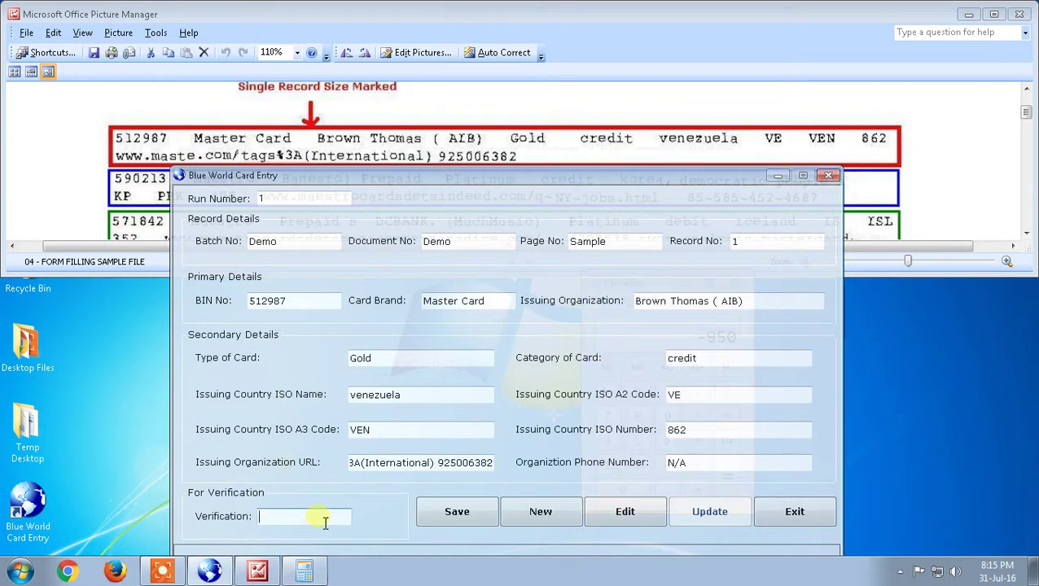
{"action": "type", "text": "-950"}
Save the first card record and start a new blank record.
{"action": "left_click", "coordinate": [470, 518]}
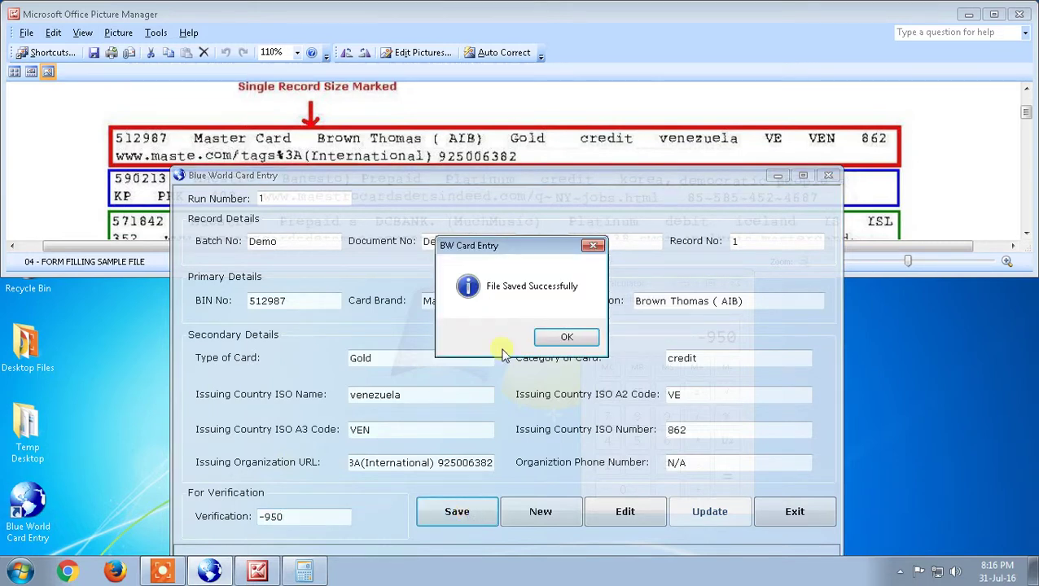
{"action": "left_click", "coordinate": [567, 339]}
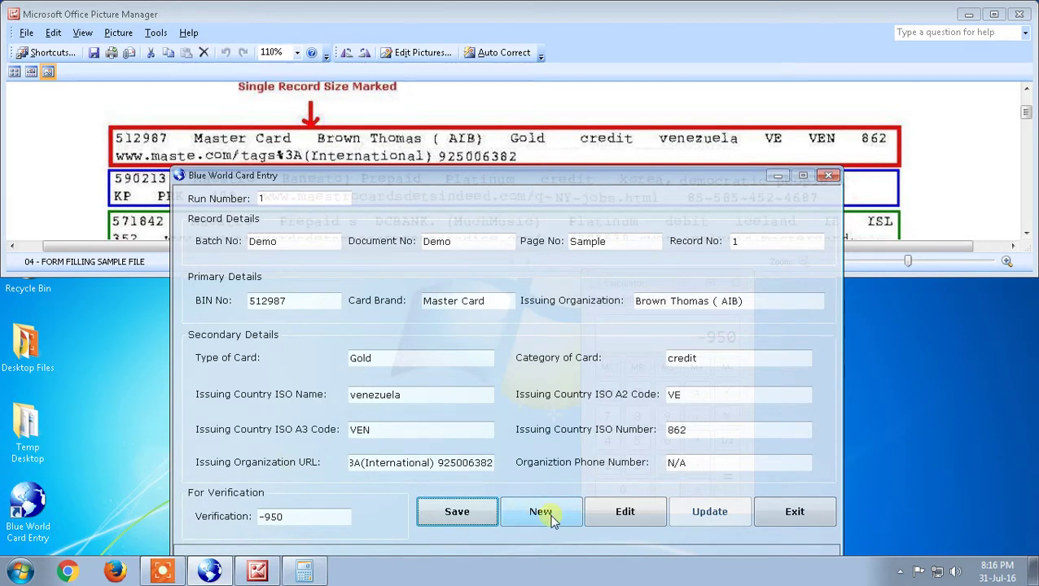
{"action": "left_click", "coordinate": [545, 513]}
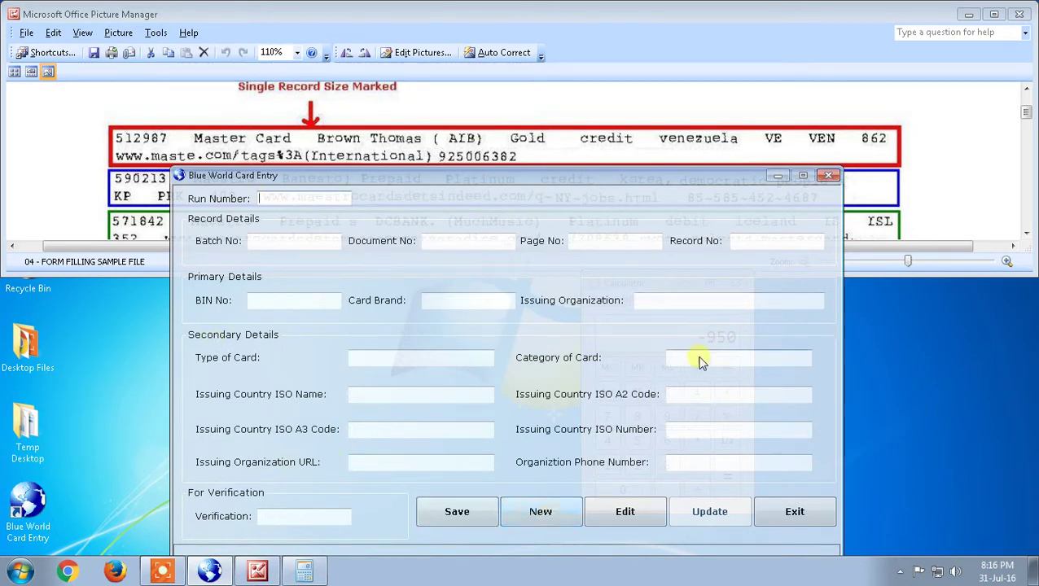
{"action": "left_click", "coordinate": [401, 132]}
{"action": "scroll", "coordinate": [404, 132], "scroll_direction": "down", "scroll_amount": 2}
{"action": "left_click", "coordinate": [297, 341]}
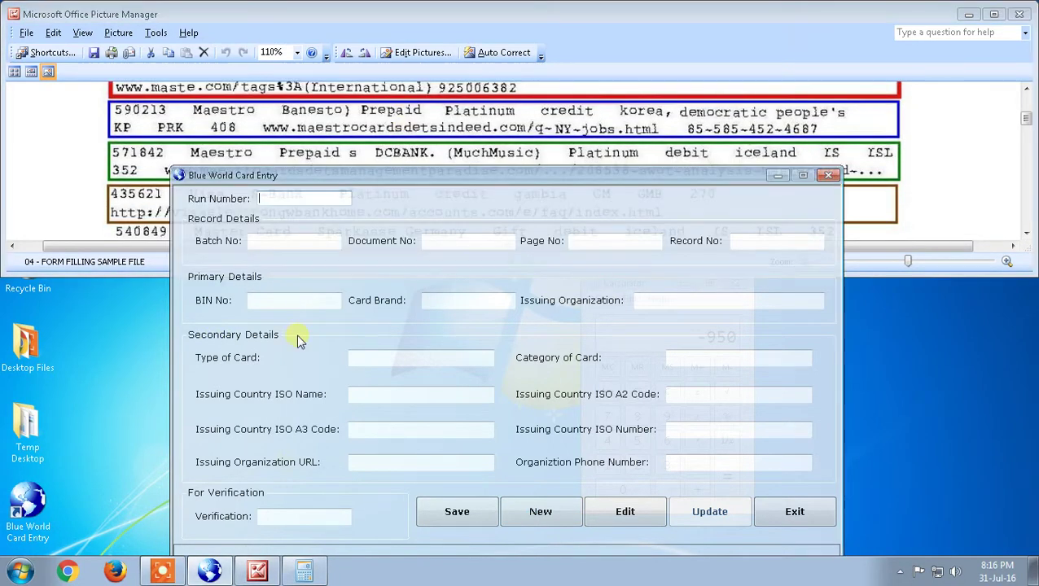
Enter Run Number 2, Batch Demo, Document Demo, Page Sample and Record No 2.
{"action": "type", "text": "2"}
{"action": "key", "text": "Tab"}
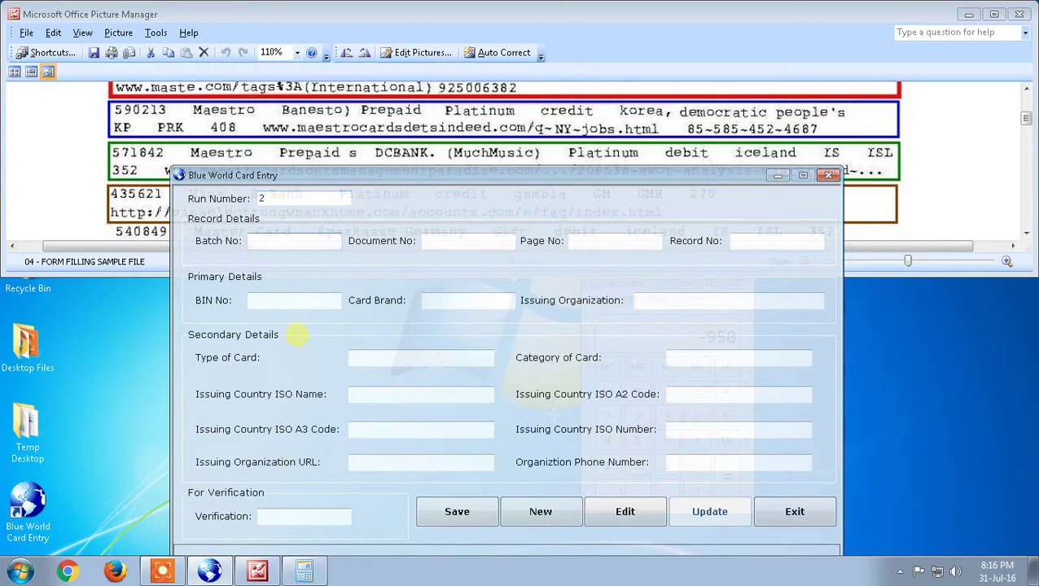
{"action": "type", "text": "dEMO"}
{"action": "key", "text": "BackSpace"}
{"action": "key", "text": "BackSpace"}
{"action": "key", "text": "BackSpace"}
{"action": "key", "text": "BackSpace"}
{"action": "type", "text": "Demo"}
{"action": "key", "text": "Tab"}
{"action": "type", "text": "Demo"}
{"action": "key", "text": "Tab"}
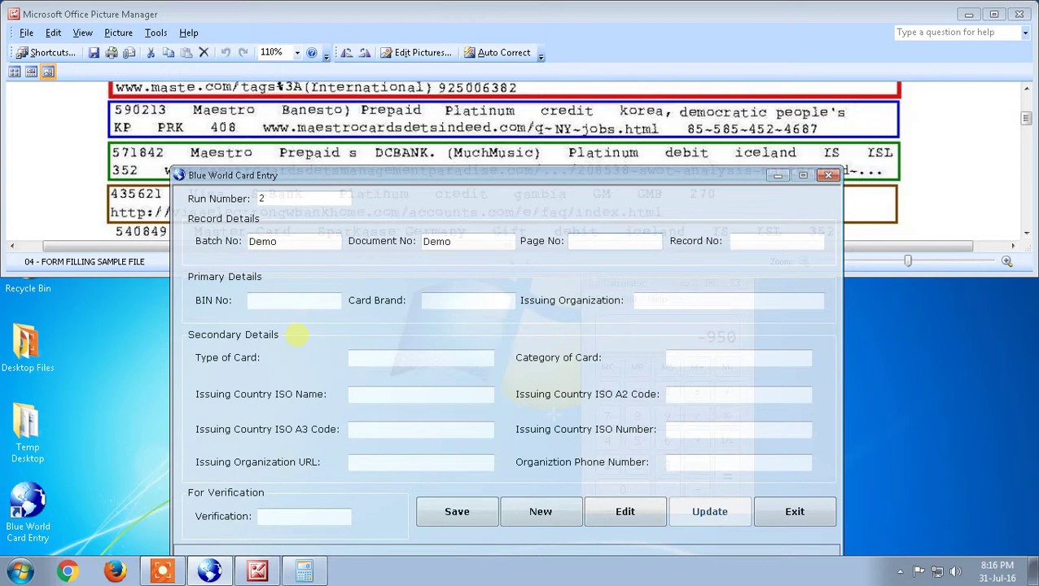
{"action": "type", "text": "Sample"}
{"action": "key", "text": "Tab"}
{"action": "type", "text": "2"}
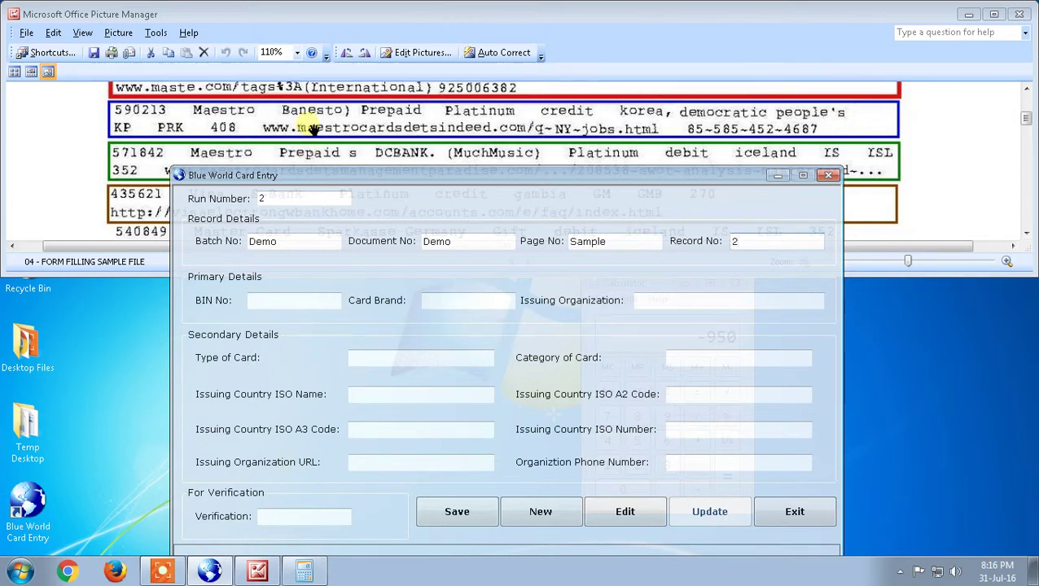
{"action": "left_click", "coordinate": [271, 303]}
Enter BIN 590213, Card Brand Maestro and Issuing Organization Banesto) Prepaid.
{"action": "type", "text": "590213"}
{"action": "key", "text": "Tab"}
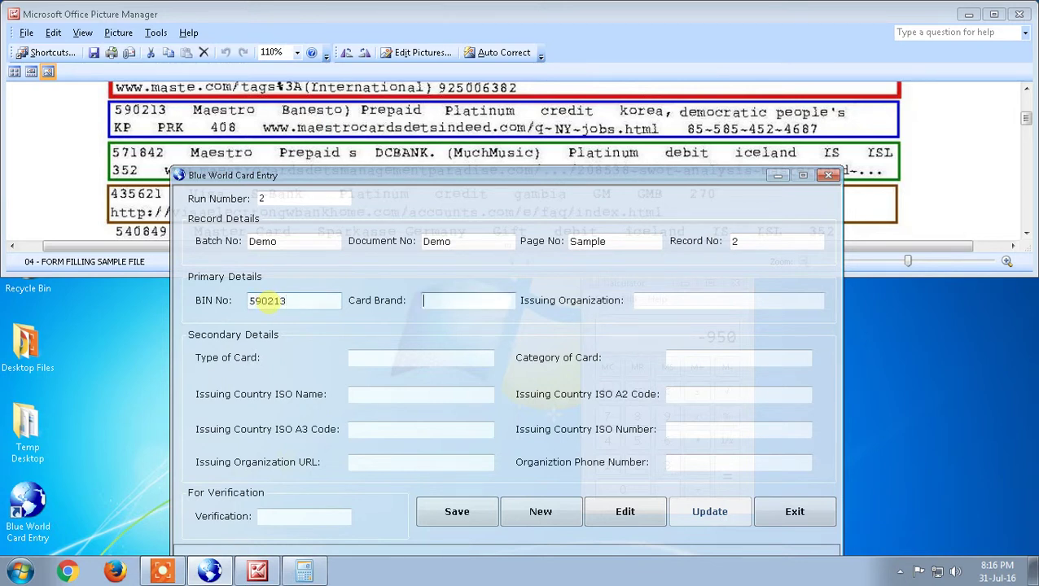
{"action": "type", "text": "Maestro"}
{"action": "key", "text": "Tab"}
{"action": "type", "text": "B"}
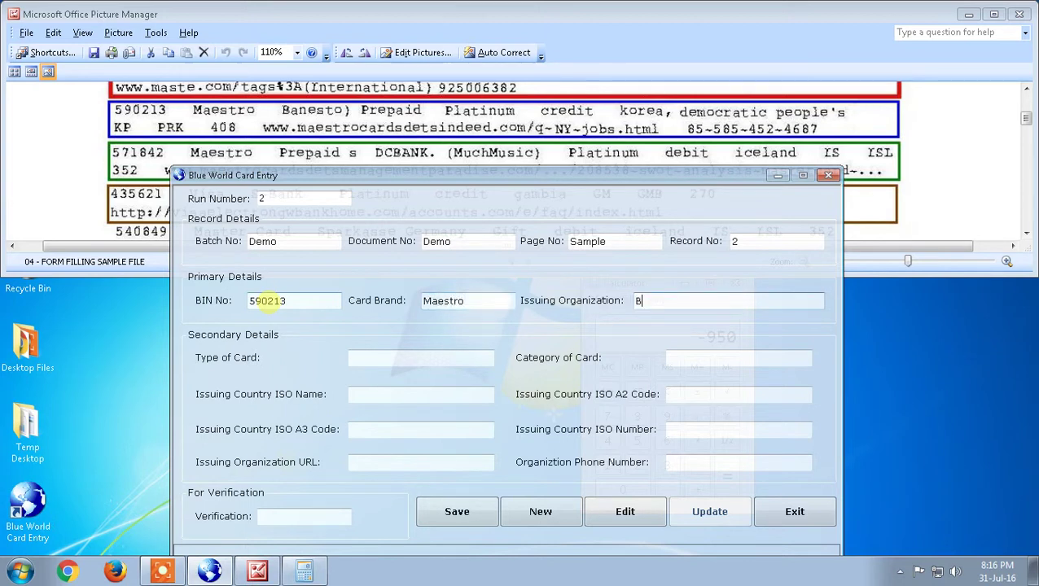
{"action": "type", "text": "anesto) Prepaid"}
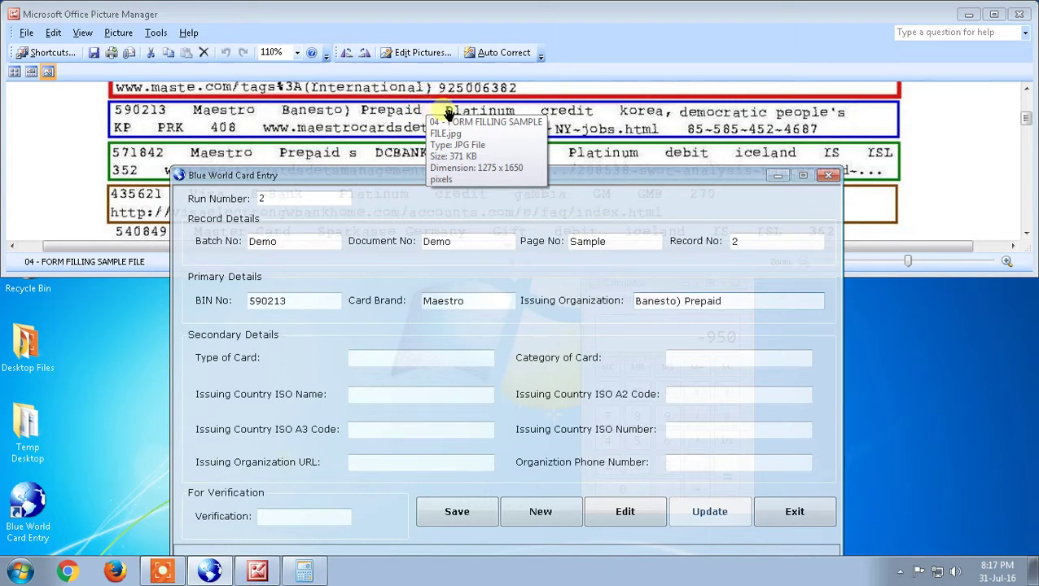
Enter card type Platinum, category credit, and ISO country name korea, democratic people's.
{"action": "left_click", "coordinate": [400, 362]}
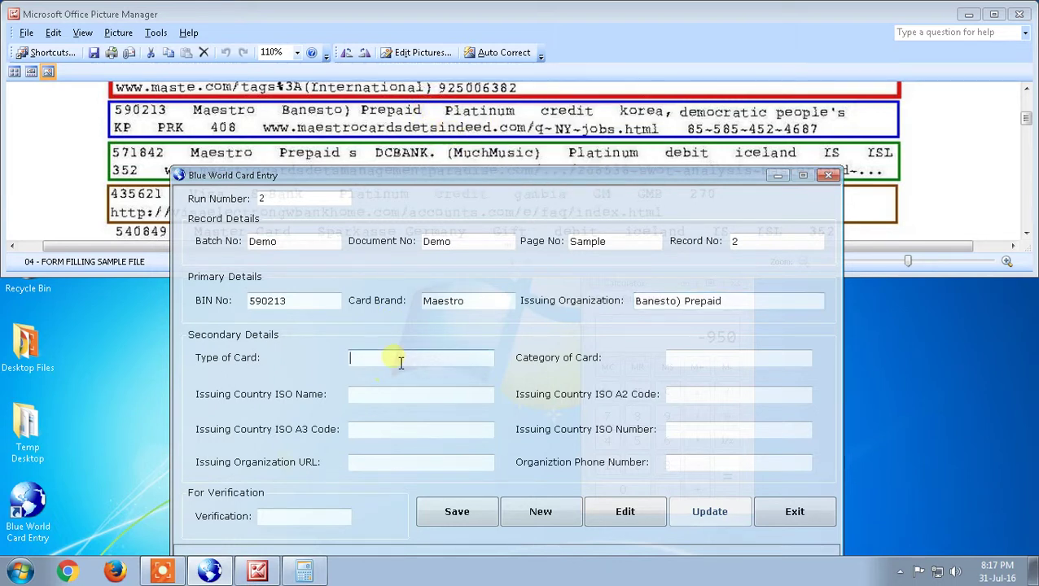
{"action": "type", "text": "Platinum"}
{"action": "key", "text": "Tab"}
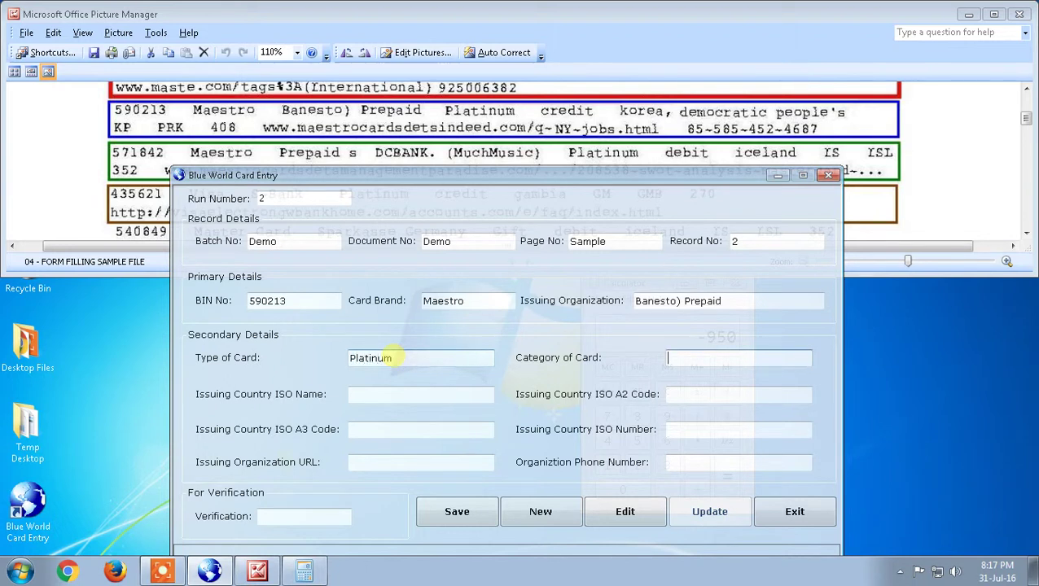
{"action": "type", "text": "credit"}
{"action": "key", "text": "Tab"}
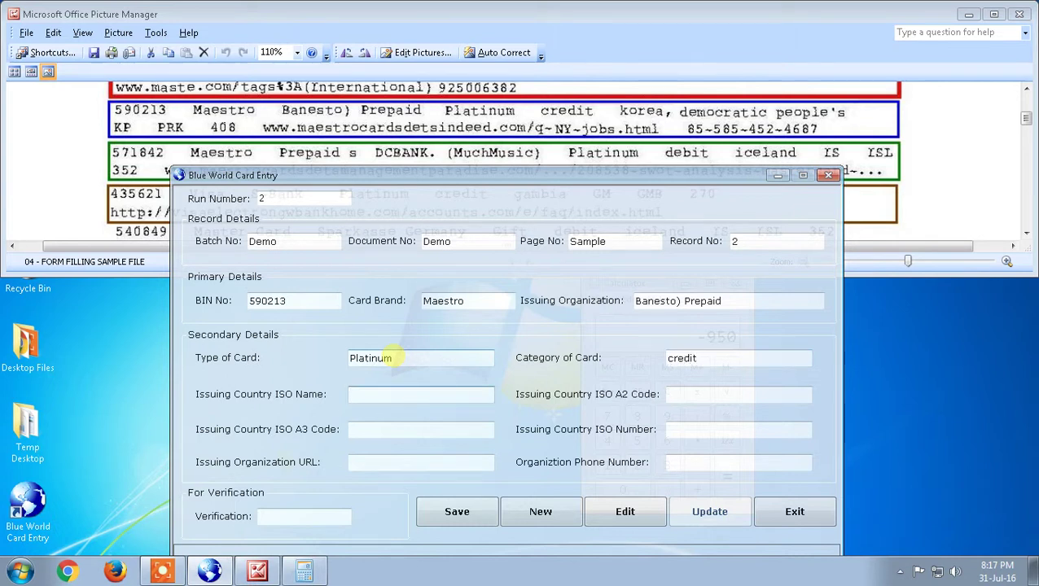
{"action": "type", "text": "korea,"}
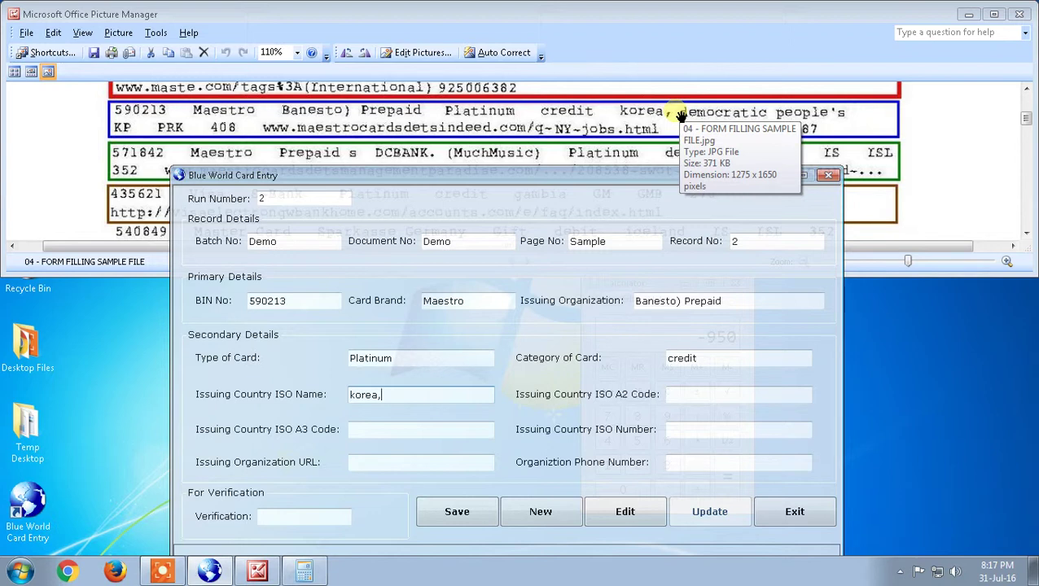
{"action": "type", "text": "demo"}
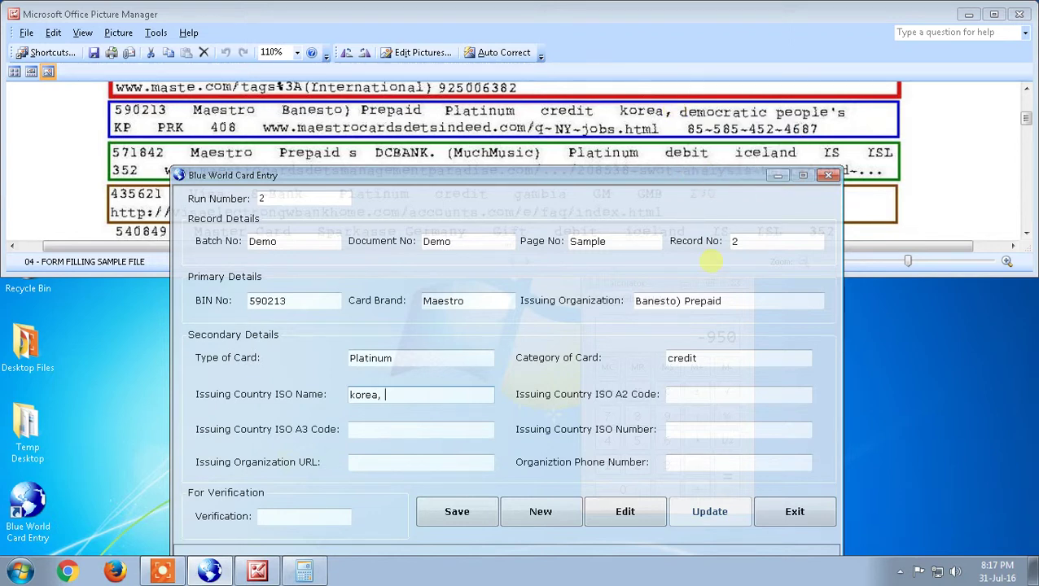
{"action": "type", "text": "ca"}
{"action": "key", "text": "BackSpace"}
{"action": "type", "text": "ratic people's"}
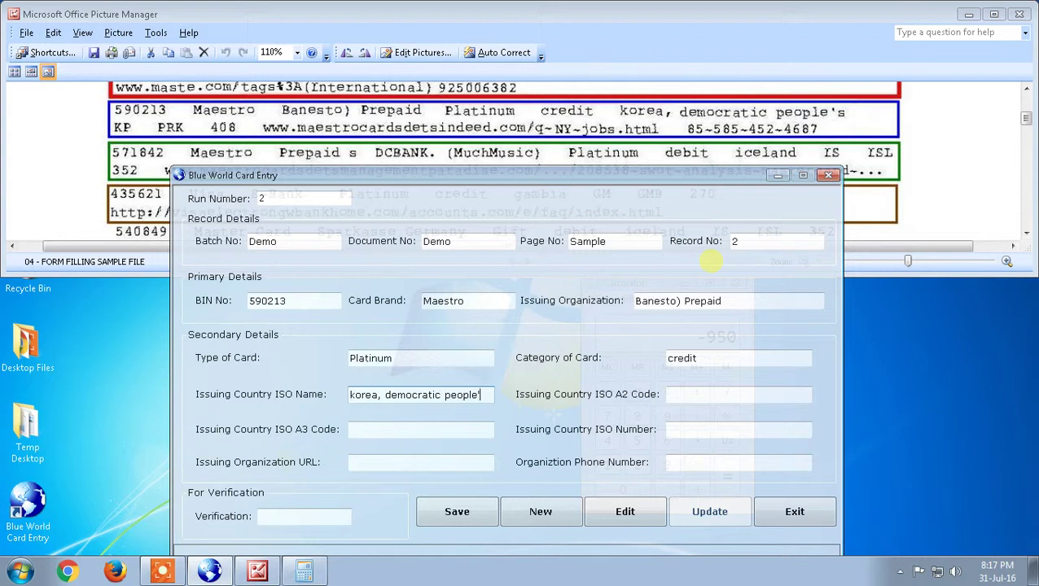
Fill the country codes: ISO A2 KP, ISO A3 PRK, ISO number 408.
{"action": "left_click", "coordinate": [691, 395]}
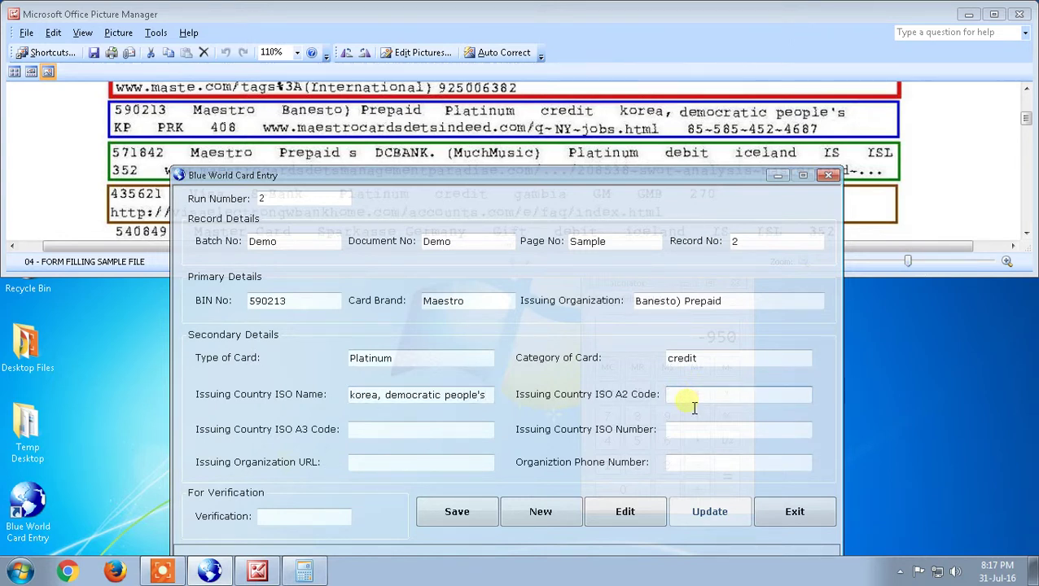
{"action": "type", "text": "KP"}
{"action": "key", "text": "Tab"}
{"action": "type", "text": "PRK"}
{"action": "key", "text": "Tab"}
{"action": "type", "text": "408"}
{"action": "left_click", "coordinate": [433, 468]}
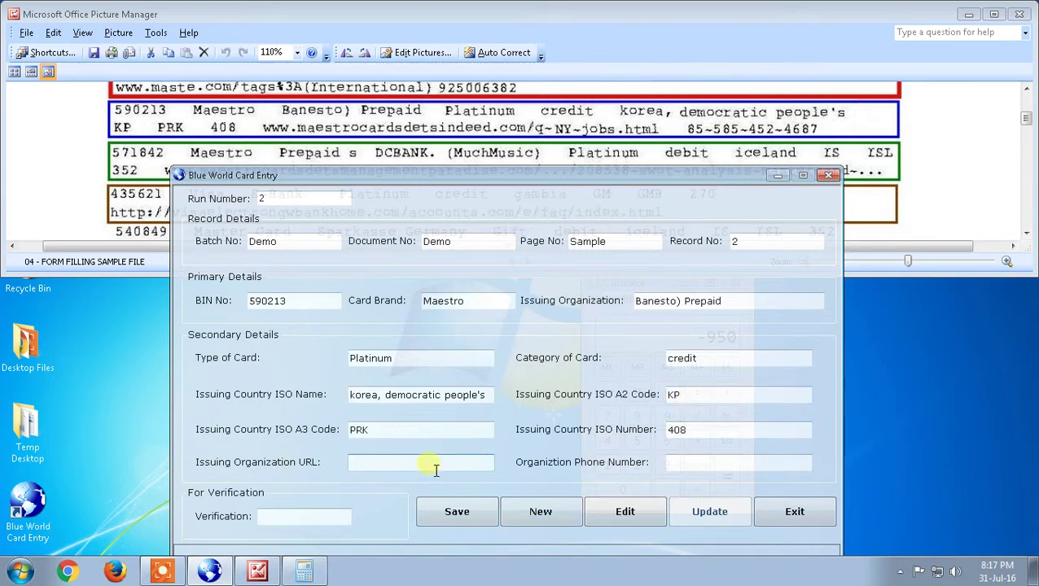
{"action": "type", "text": "www.maestrocardsdetsin"}
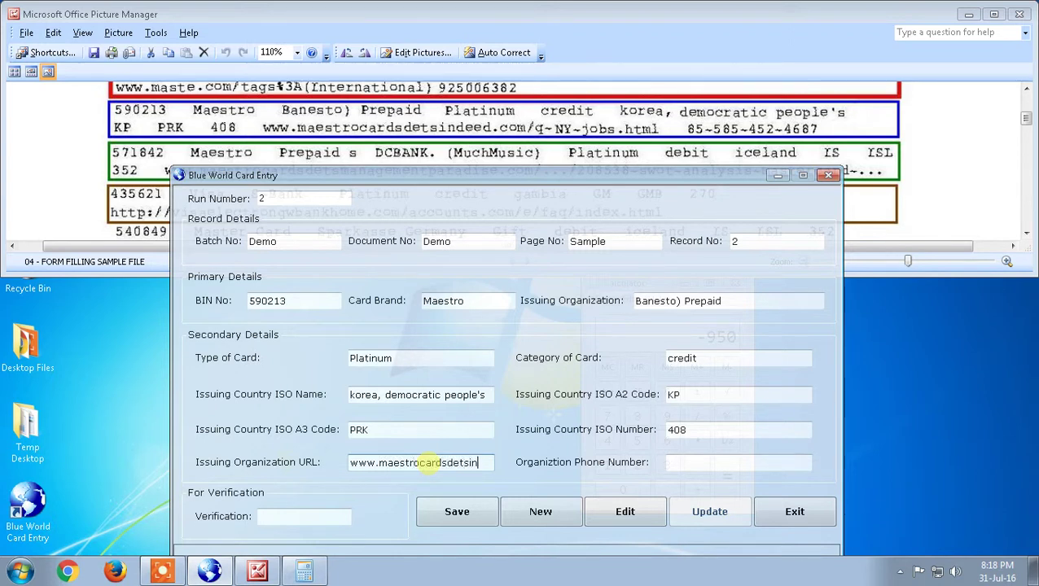
{"action": "type", "text": "deed.com"}
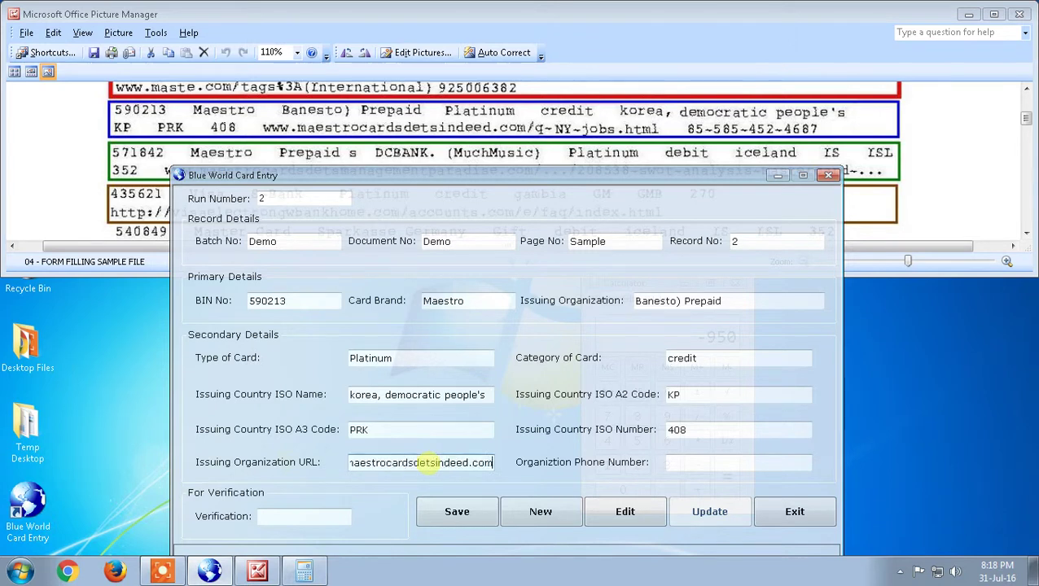
{"action": "type", "text": "/q"}
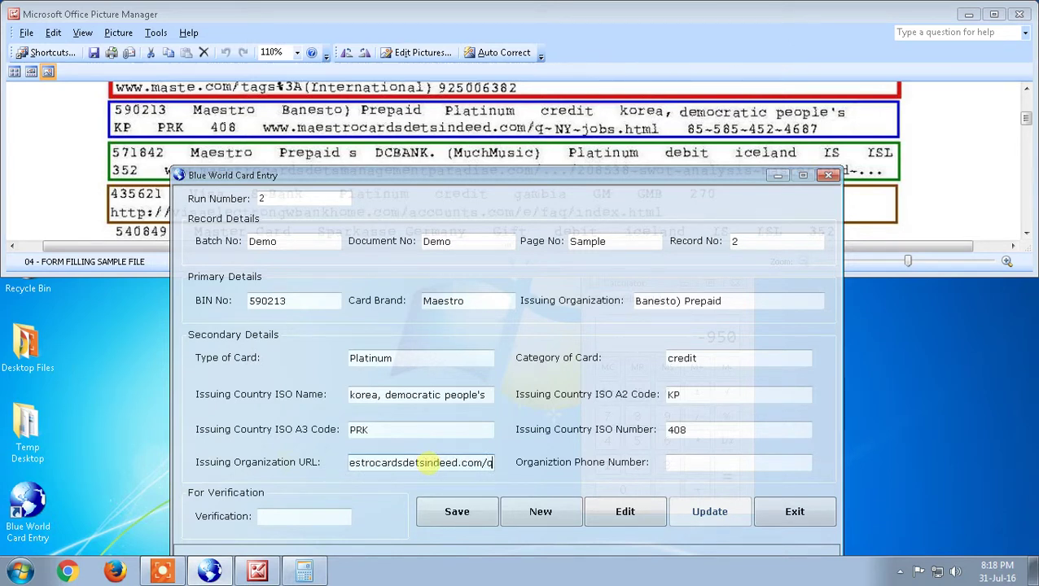
{"action": "type", "text": "-NY"}
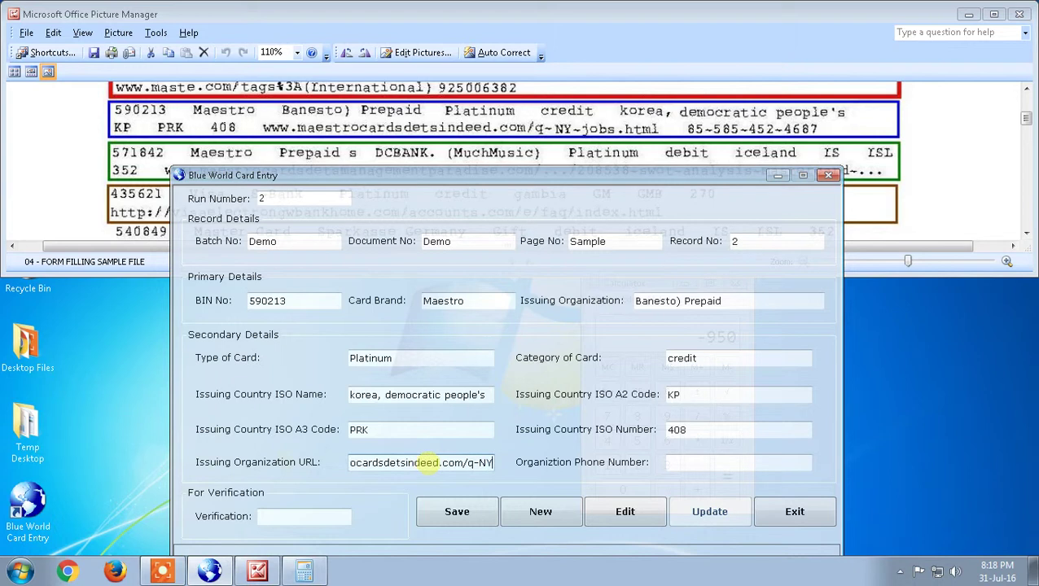
{"action": "type", "text": "-jobs.htmo"}
{"action": "key", "text": "BackSpace"}
{"action": "type", "text": "l"}
{"action": "key", "text": "Tab"}
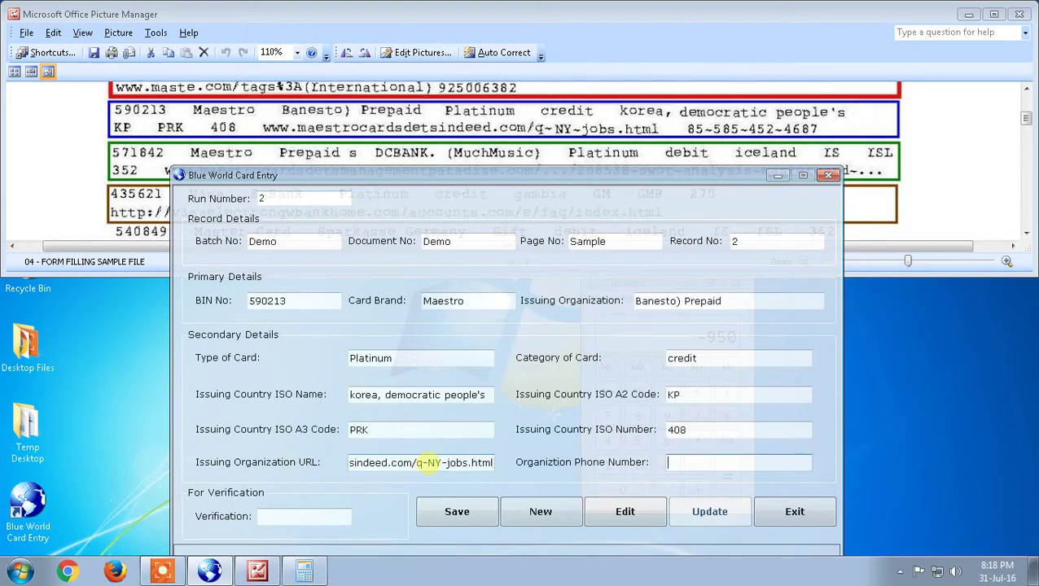
{"action": "key", "text": "Tab"}
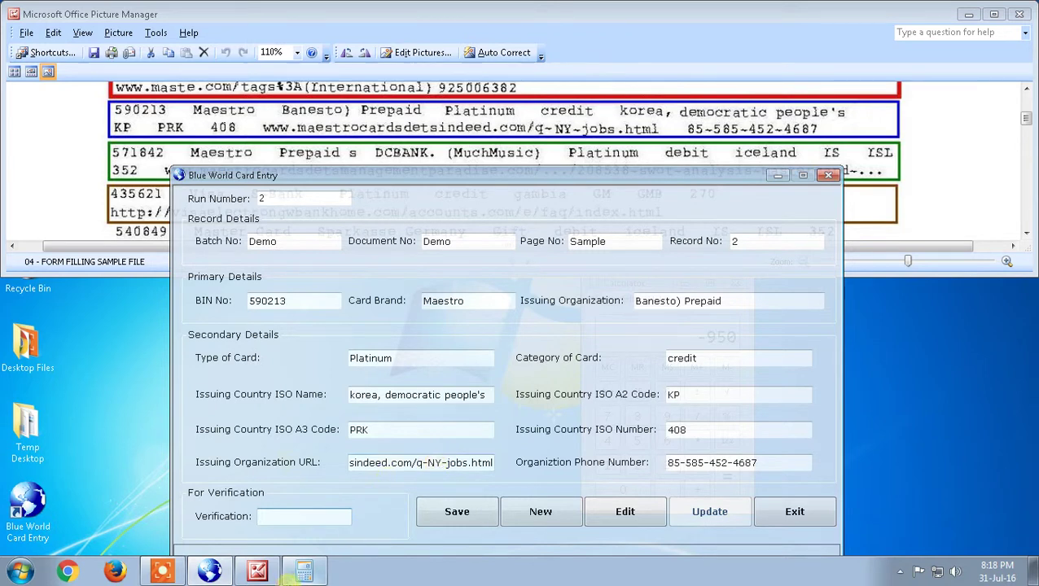
Calculate (590 − 213) × 2 in Calculator and enter the result 754 as Verification.
{"action": "left_click", "coordinate": [304, 571]}
{"action": "left_click", "coordinate": [665, 393]}
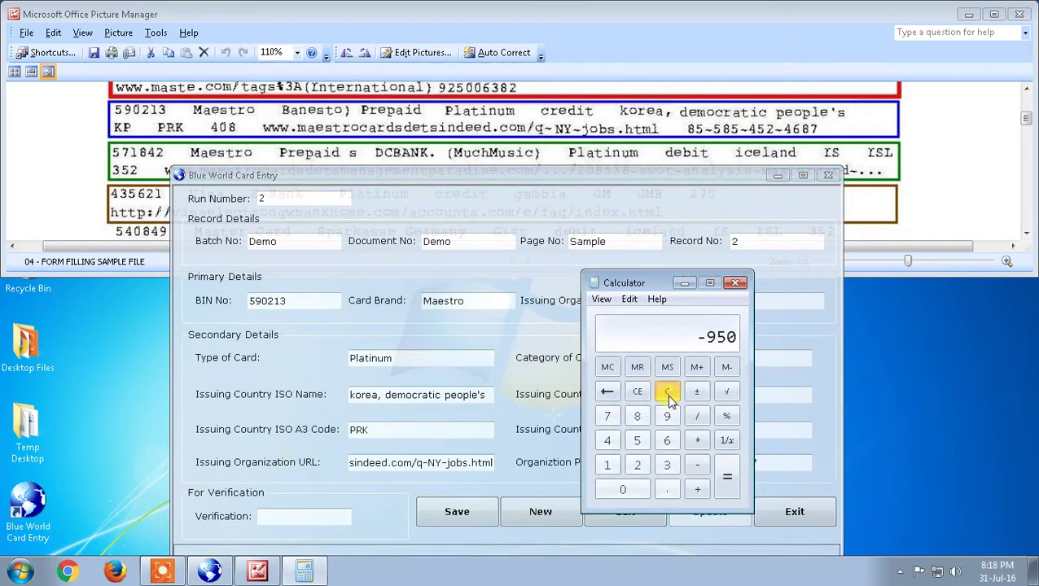
{"action": "type", "text": "590"}
{"action": "key", "text": "minus"}
{"action": "type", "text": "213"}
{"action": "key", "text": "Return"}
{"action": "key", "text": "asterisk"}
{"action": "type", "text": "2"}
{"action": "key", "text": "Return"}
{"action": "left_click", "coordinate": [334, 523]}
{"action": "type", "text": "754"}
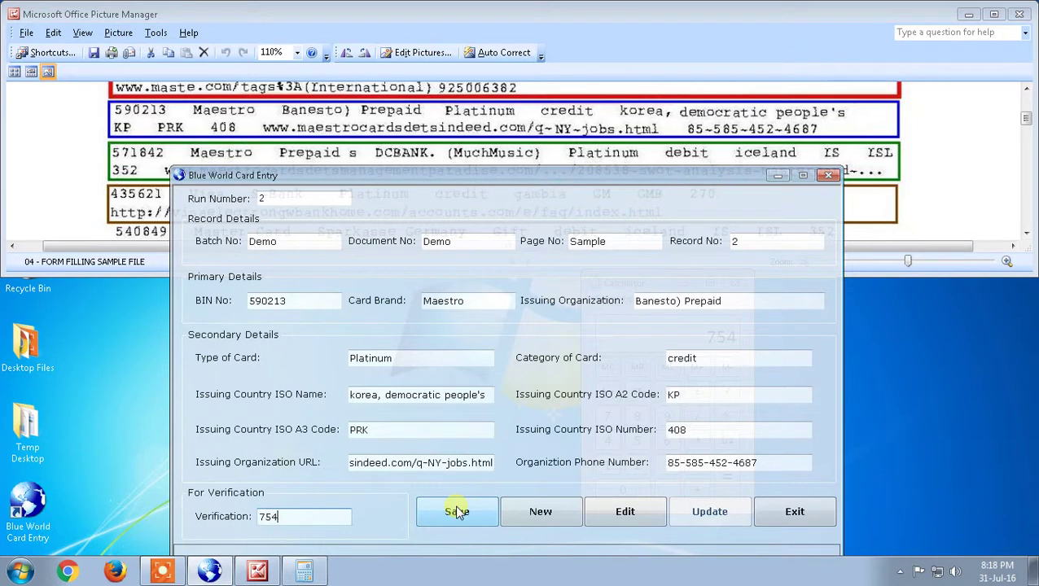
{"action": "left_click", "coordinate": [461, 520]}
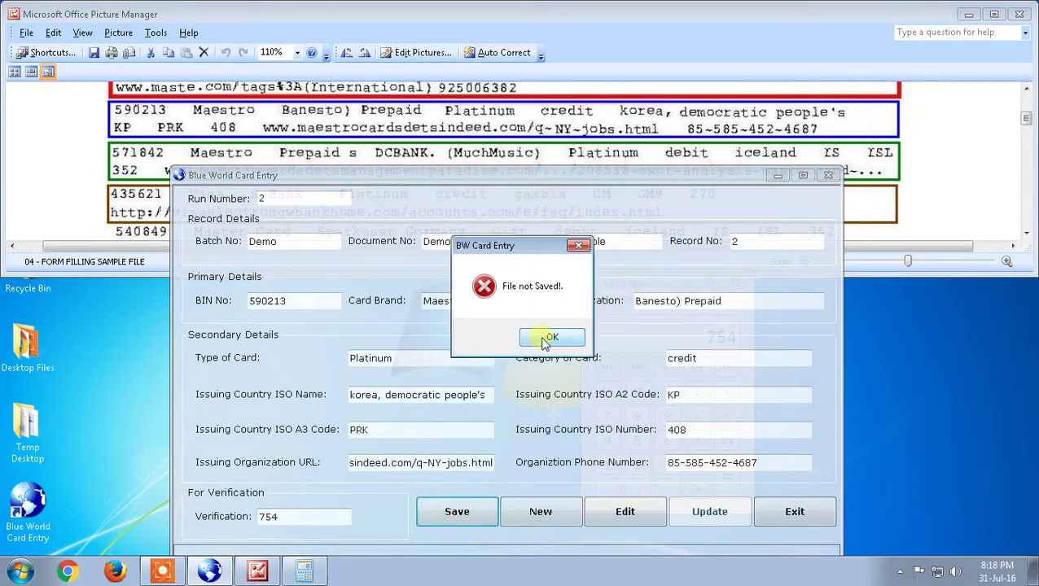
{"action": "left_click", "coordinate": [542, 340]}
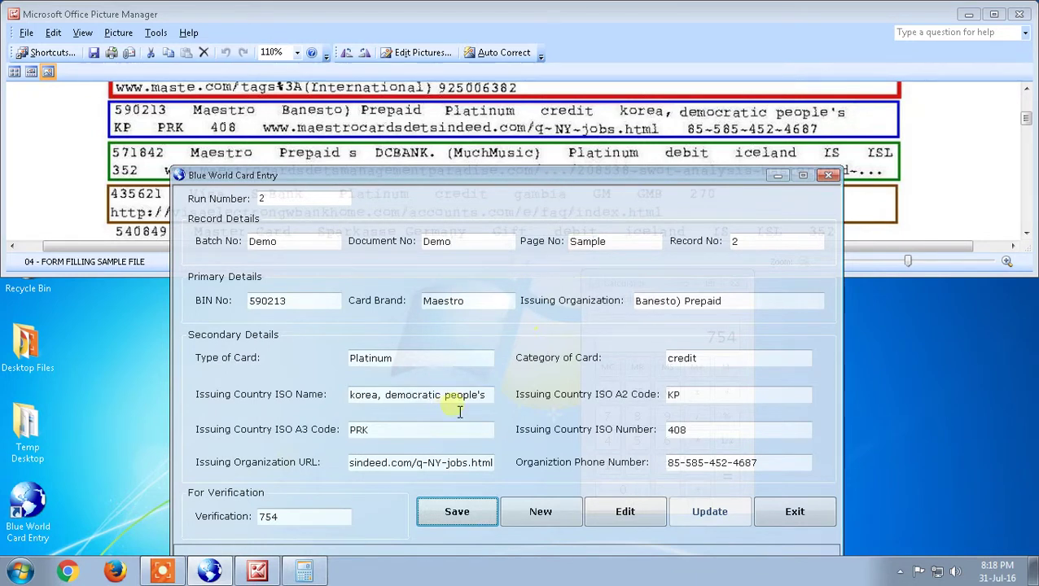
{"action": "left_click_drag", "start_coordinate": [440, 396], "coordinate": [489, 403]}
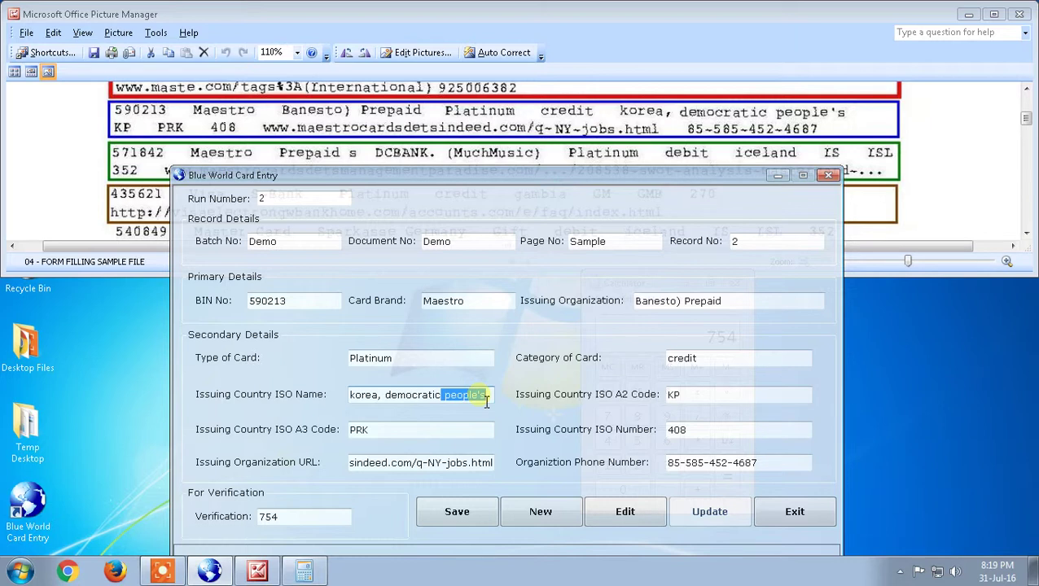
{"action": "left_click", "coordinate": [485, 398]}
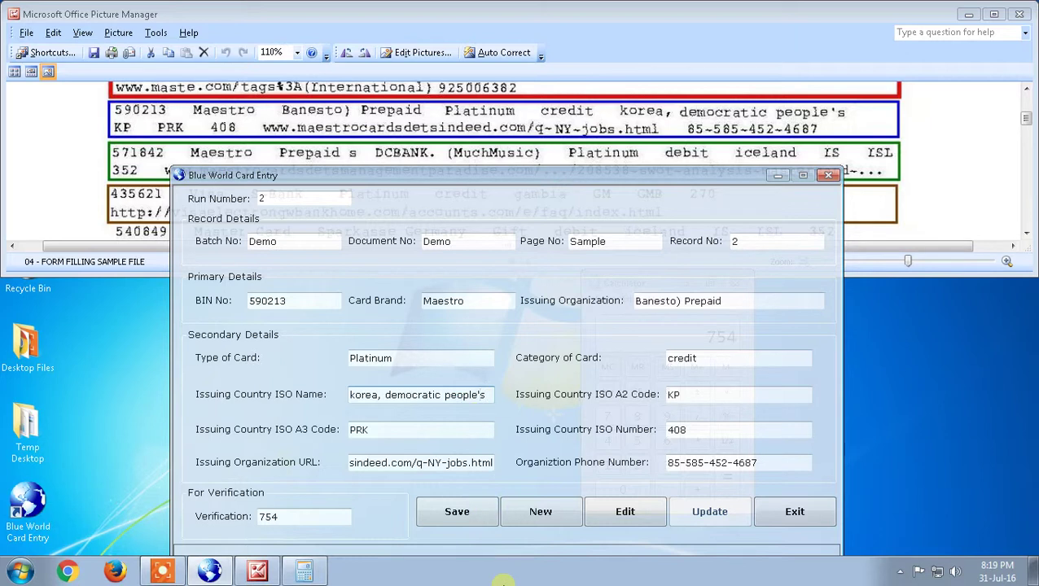
Remove the apostrophe from "people's", save the record, and clear the form for a new entry.
{"action": "key", "text": "BackSpace"}
{"action": "left_click", "coordinate": [469, 517]}
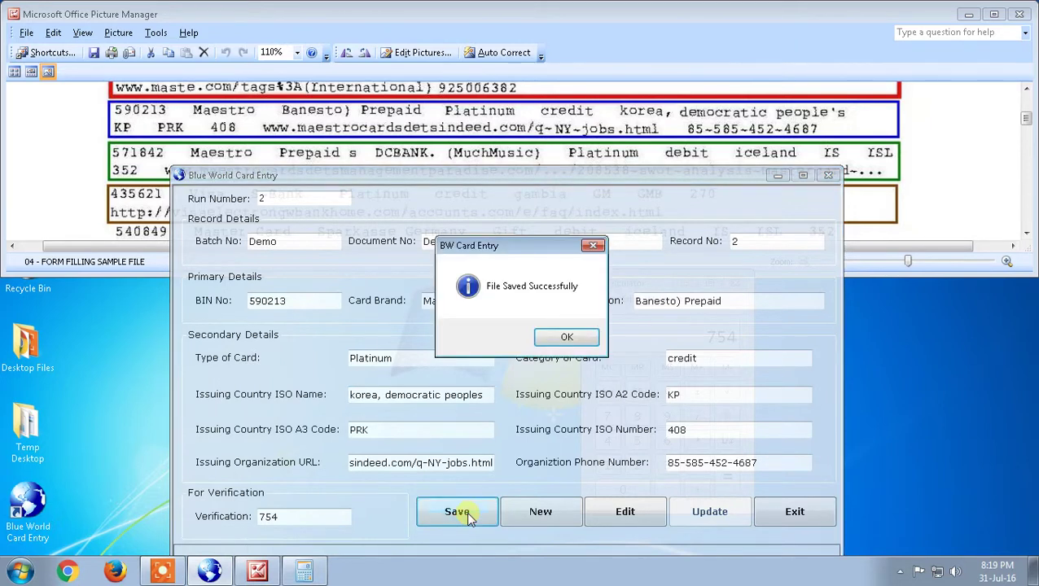
{"action": "left_click", "coordinate": [562, 340]}
{"action": "left_click", "coordinate": [541, 513]}
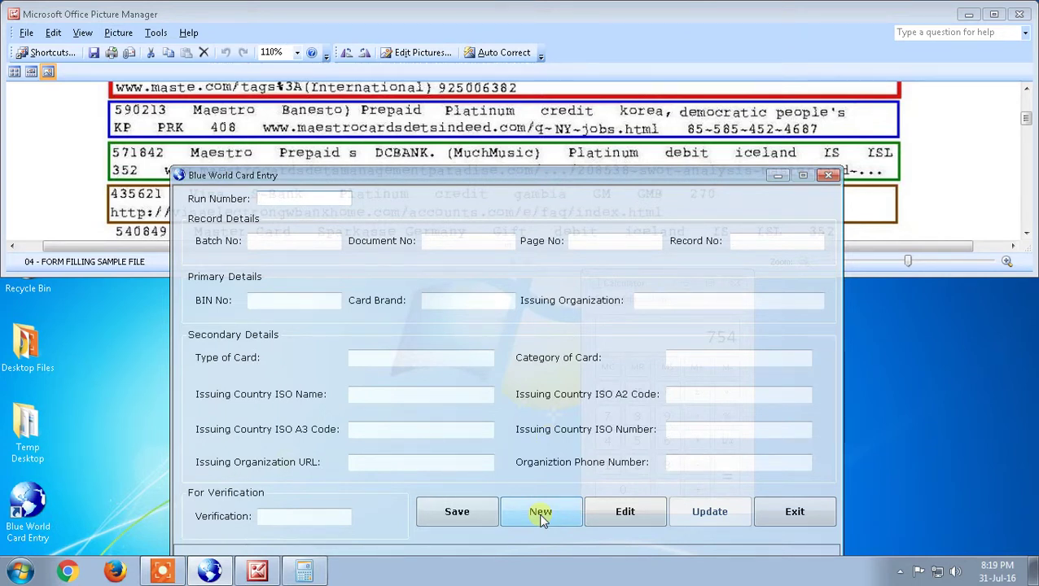
Load Run Number 2's record, step through its fields, and save it as an update.
{"action": "type", "text": "2"}
{"action": "left_click", "coordinate": [645, 517]}
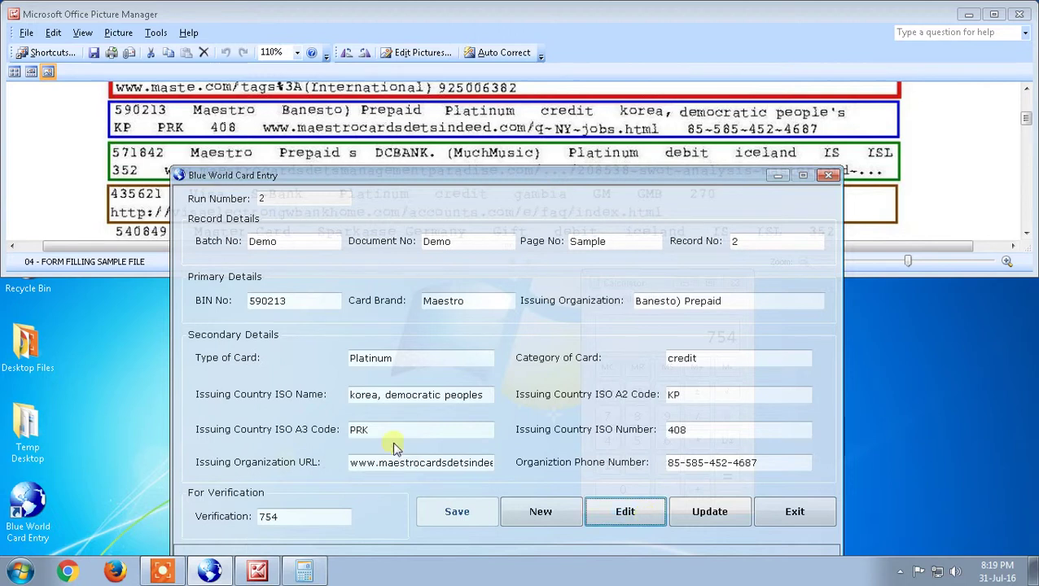
{"action": "left_click", "coordinate": [293, 303]}
{"action": "left_click", "coordinate": [824, 302]}
{"action": "left_click", "coordinate": [432, 365]}
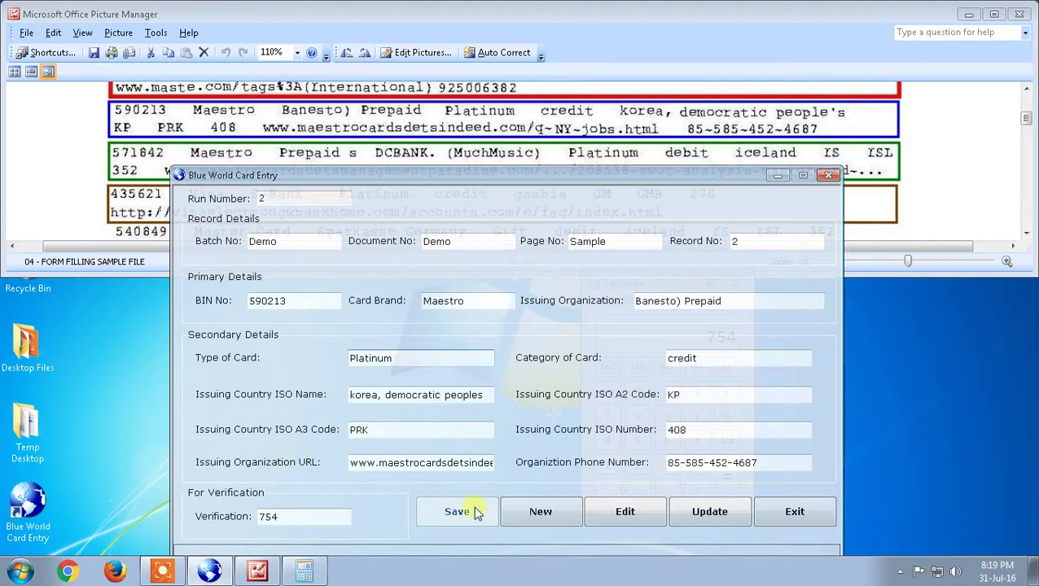
{"action": "left_click", "coordinate": [722, 519]}
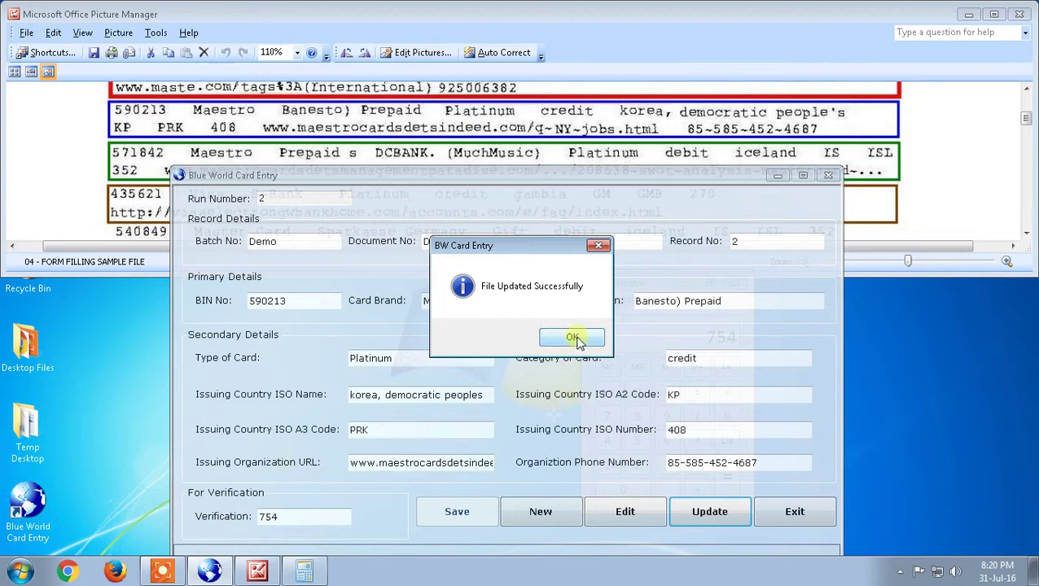
{"action": "left_click", "coordinate": [574, 338]}
Close the card entry window and Calculator, and zoom the card sample file to 150%.
{"action": "left_click", "coordinate": [770, 518]}
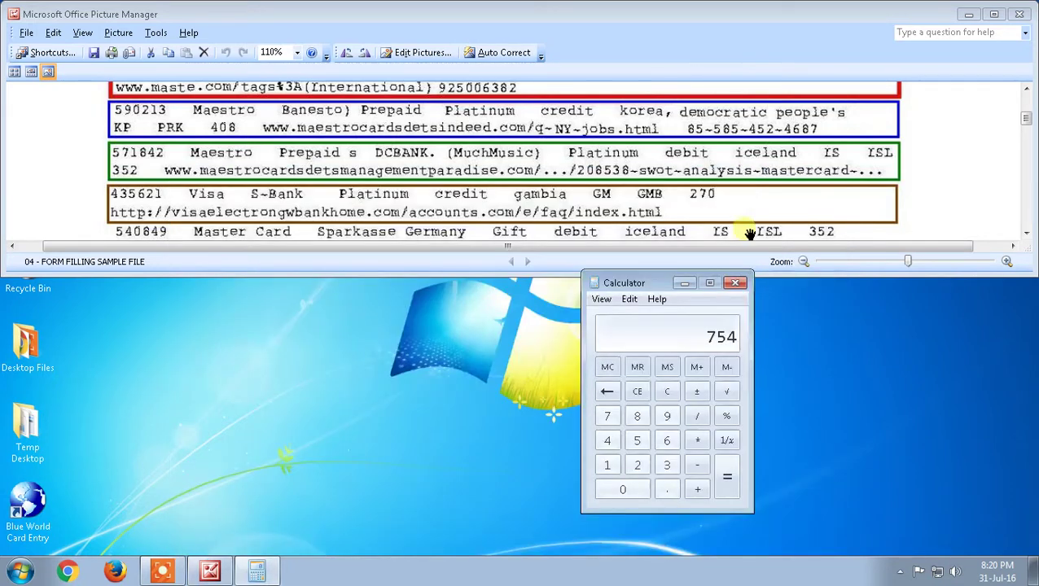
{"action": "left_click", "coordinate": [735, 283]}
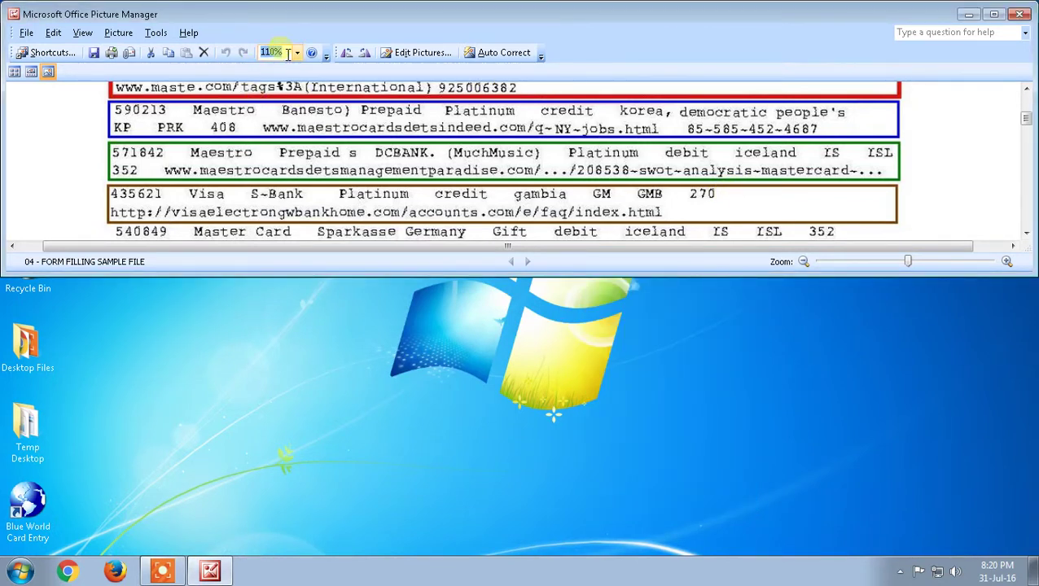
{"action": "left_click", "coordinate": [288, 54]}
{"action": "type", "text": "150"}
{"action": "key", "text": "Return"}
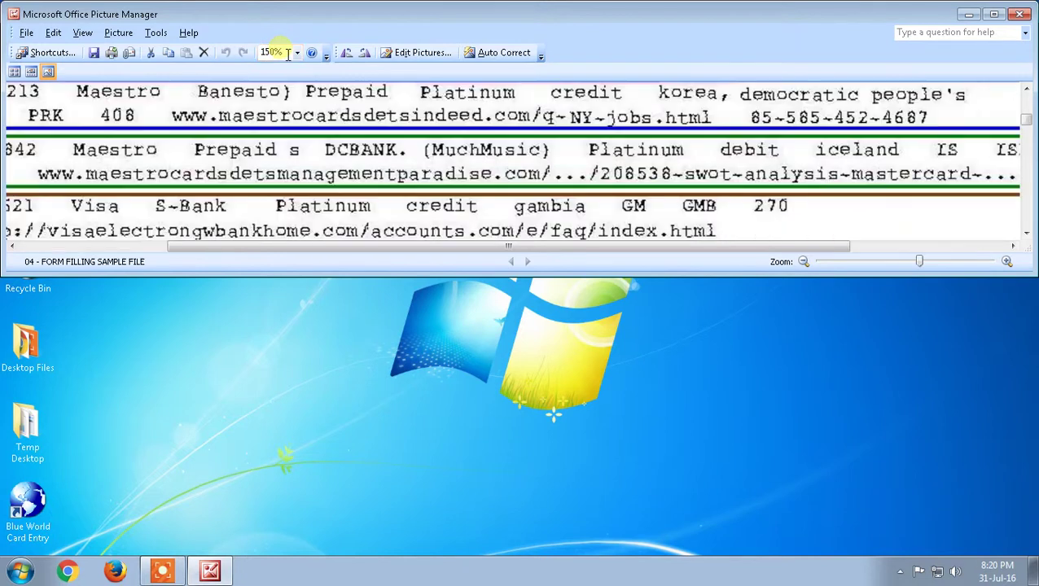
Maximize Picture Manager, scroll through the whole card sample, then close it.
{"action": "left_click", "coordinate": [993, 14]}
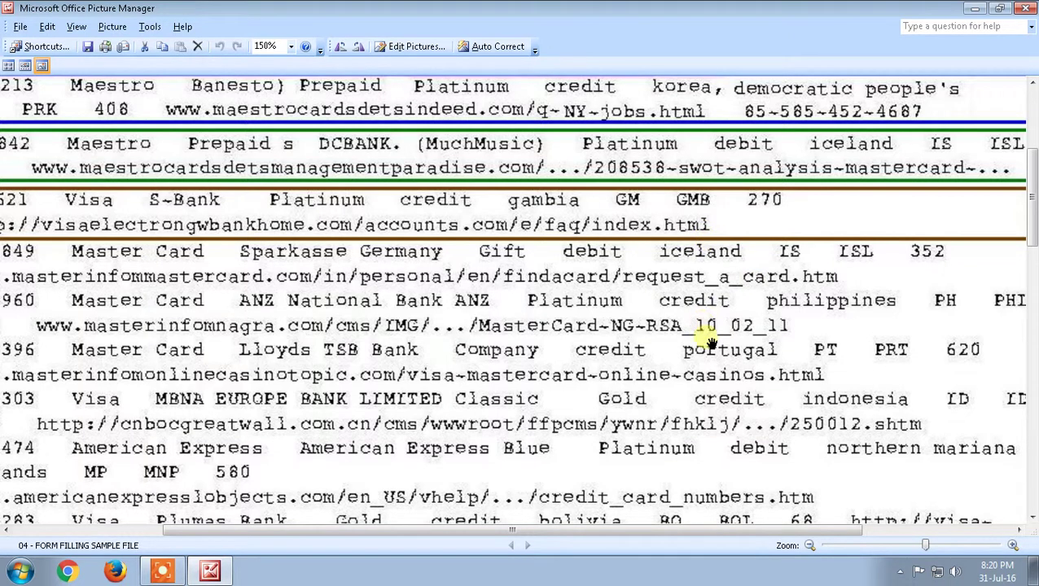
{"action": "scroll", "coordinate": [701, 330], "scroll_direction": "up", "scroll_amount": 1}
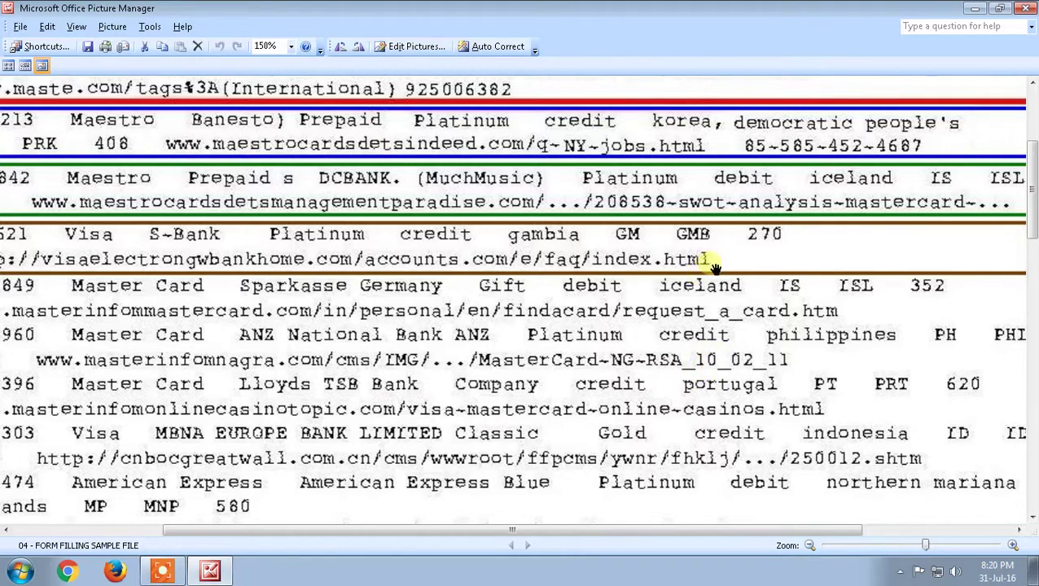
{"action": "scroll", "coordinate": [724, 303], "scroll_direction": "down", "scroll_amount": 6}
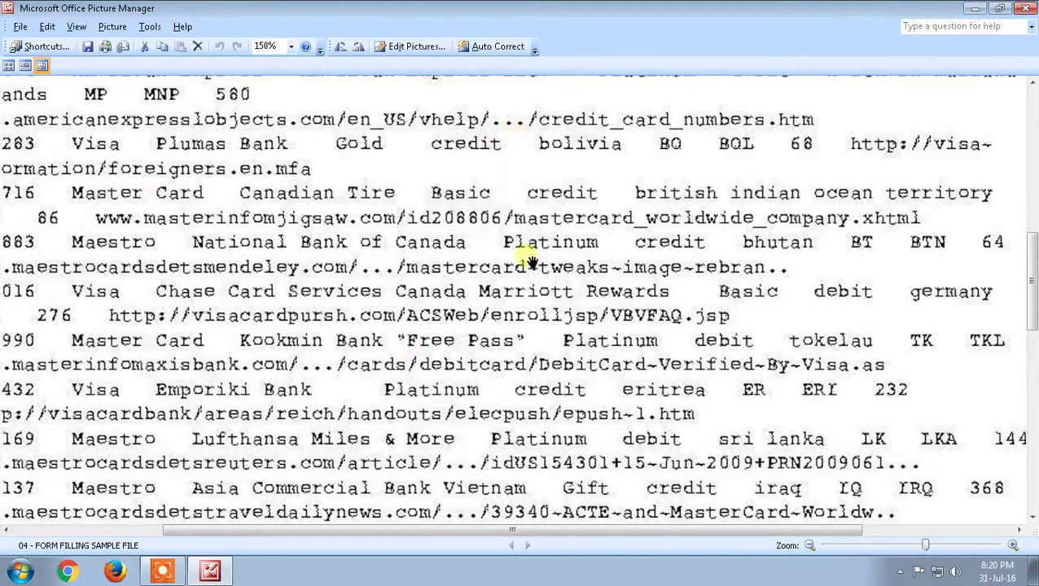
{"action": "scroll", "coordinate": [534, 346], "scroll_direction": "down", "scroll_amount": 5}
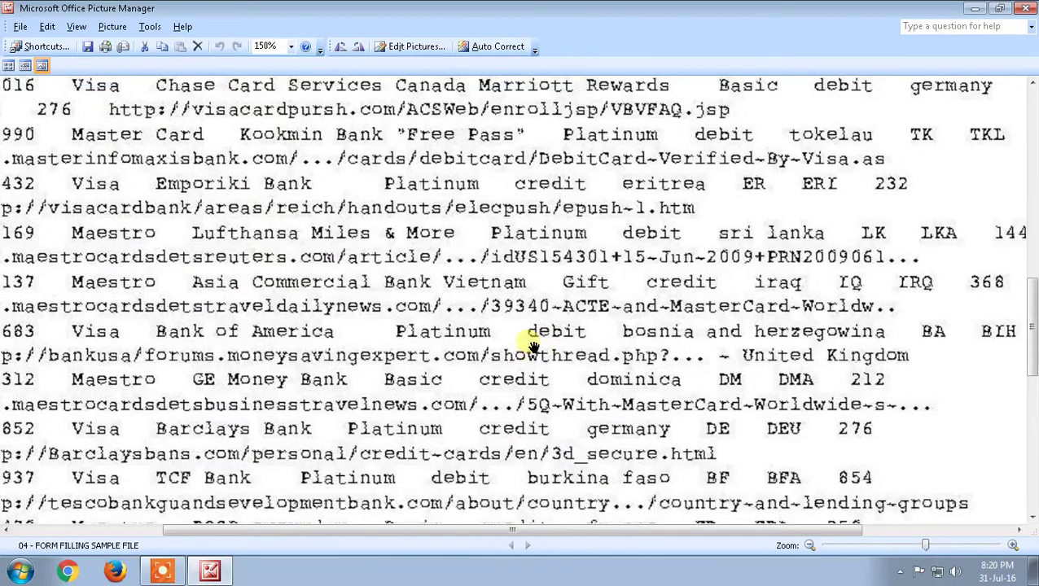
{"action": "scroll", "coordinate": [533, 346], "scroll_direction": "down", "scroll_amount": 7}
{"action": "scroll", "coordinate": [533, 346], "scroll_direction": "up", "scroll_amount": 10}
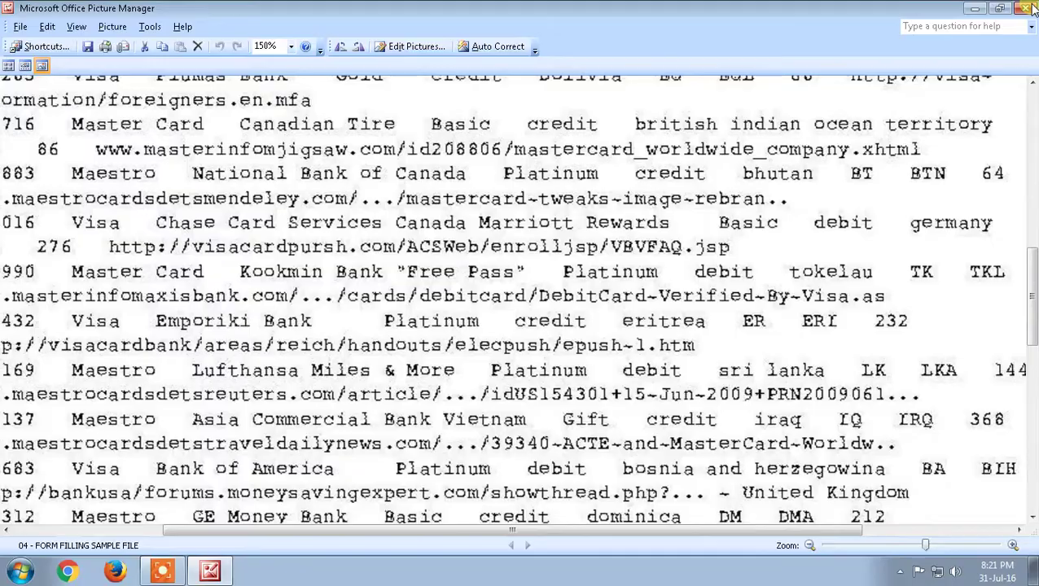
{"action": "left_click", "coordinate": [1027, 8]}
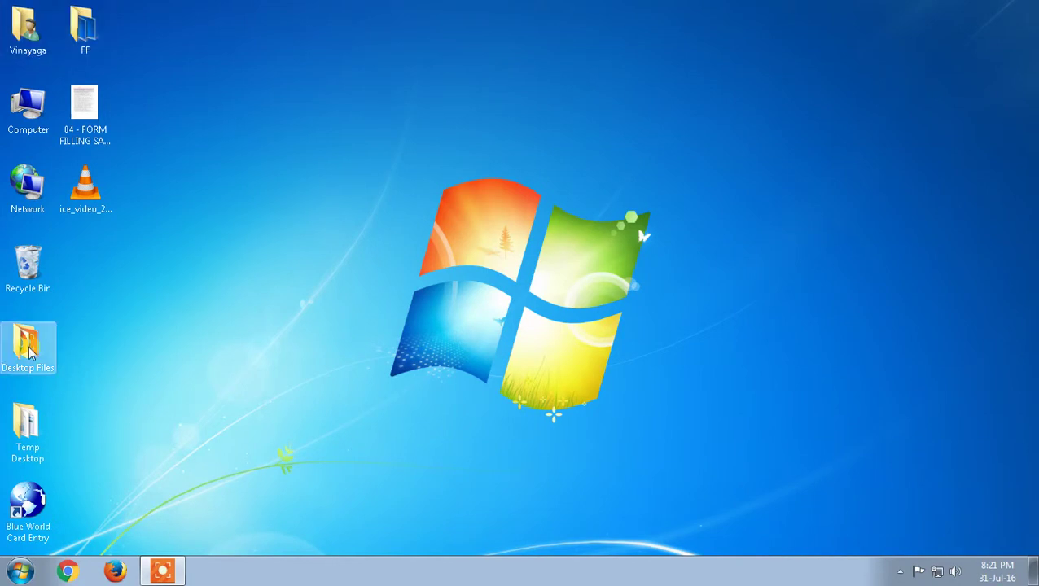
Copy the Start in folder path from the Blue World Card Entry shortcut's properties.
{"action": "right_click", "coordinate": [33, 511]}
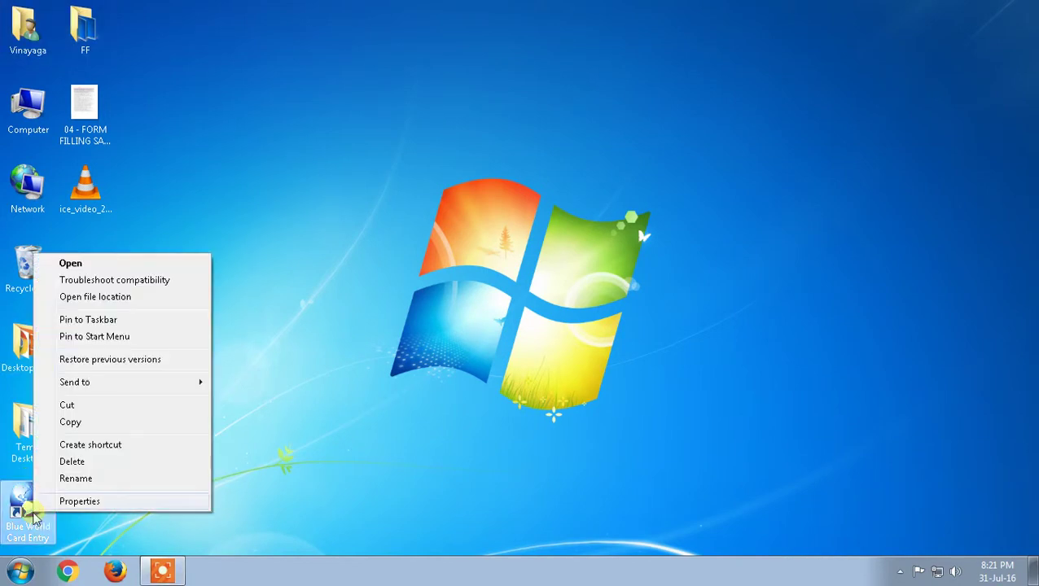
{"action": "left_click", "coordinate": [74, 501]}
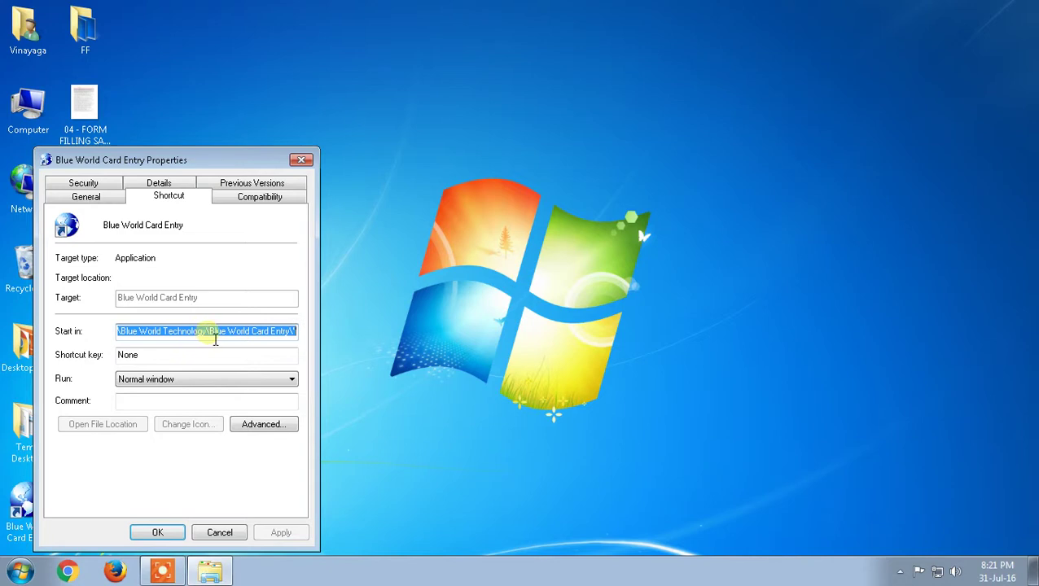
{"action": "right_click", "coordinate": [210, 329]}
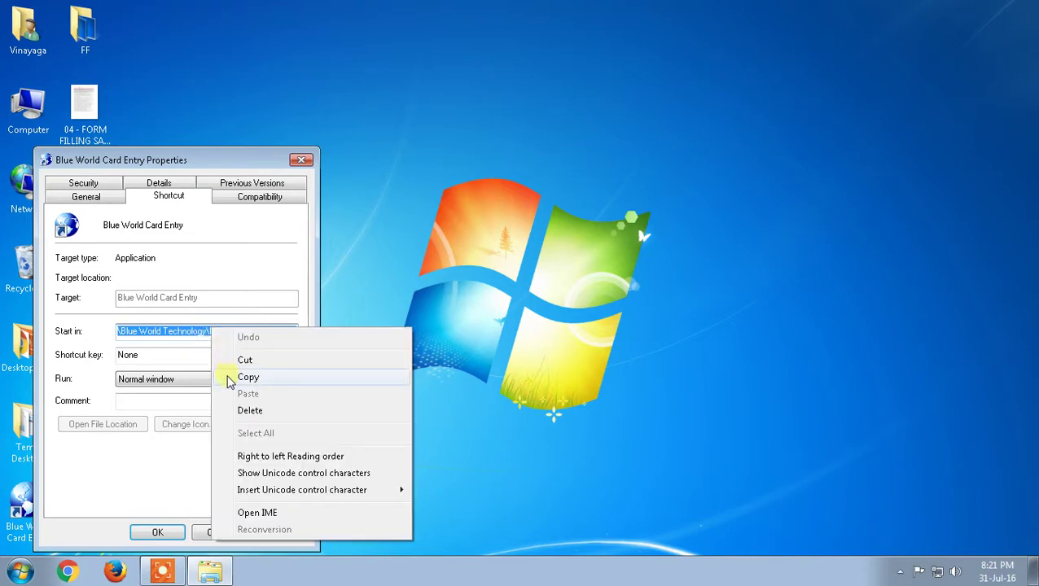
{"action": "left_click", "coordinate": [248, 376]}
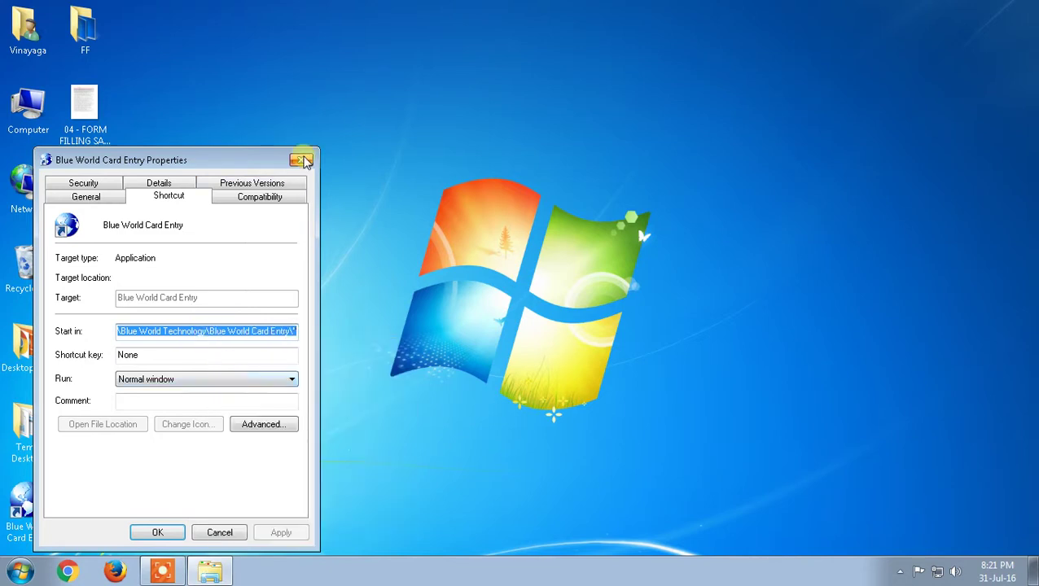
{"action": "left_click", "coordinate": [301, 159]}
Paste the copied data folder path into Run and open it.
{"action": "double_click", "coordinate": [52, 429]}
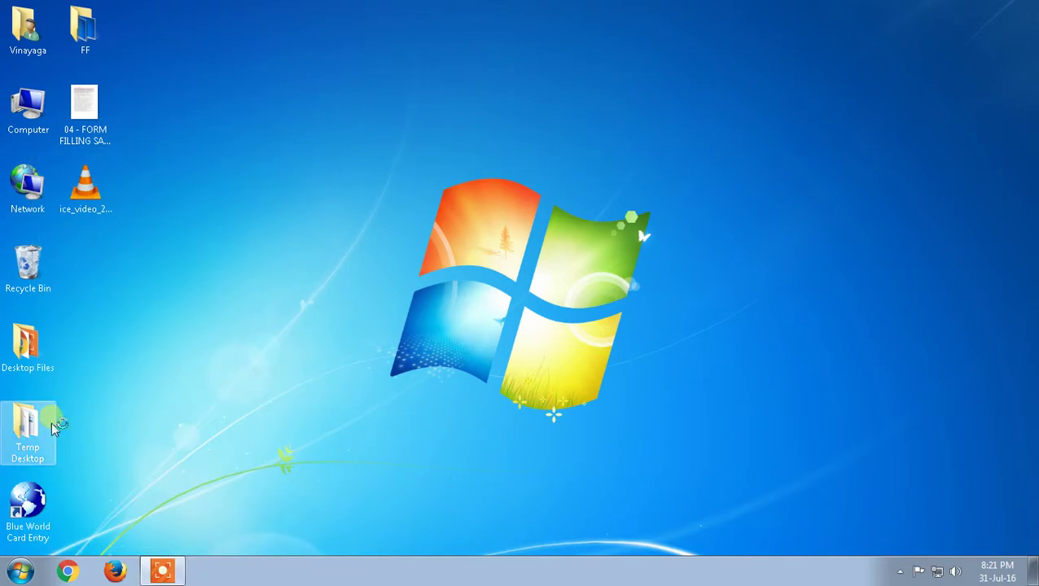
{"action": "key", "text": "super+r"}
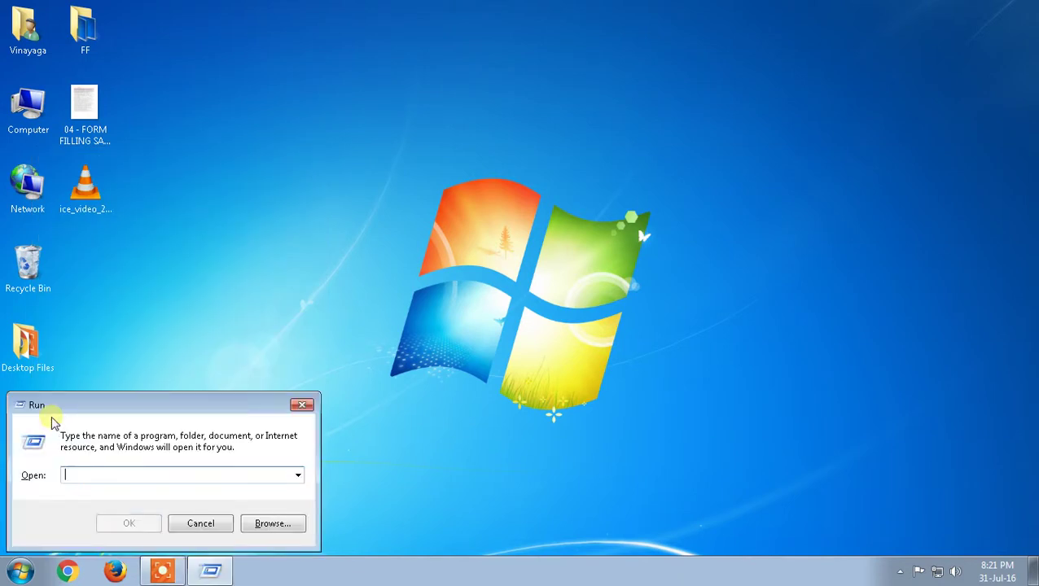
{"action": "key", "text": "ctrl+v"}
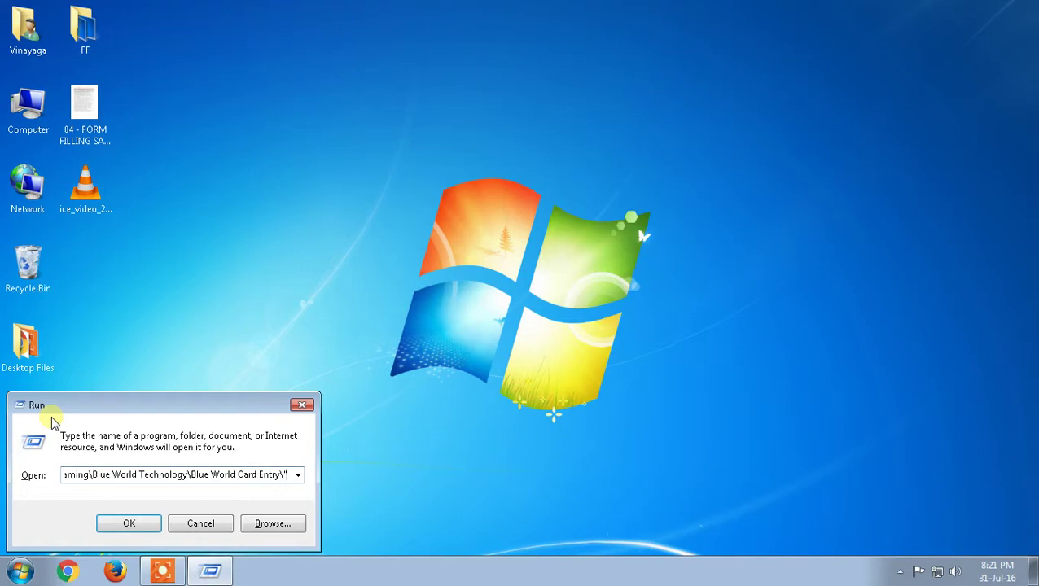
{"action": "key", "text": "Return"}
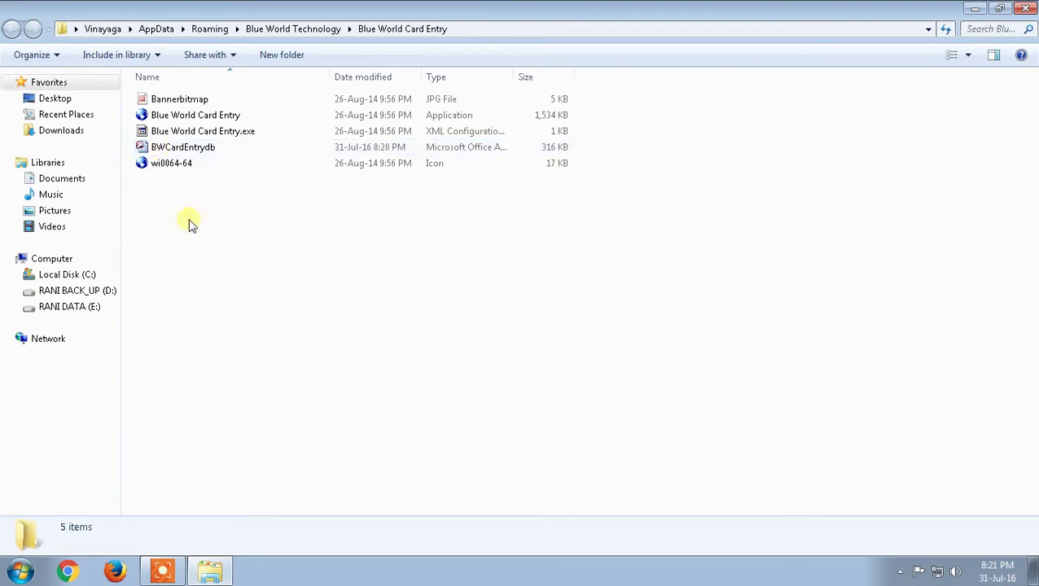
Copy the BWCardEntrydb database file and close the folder window.
{"action": "left_click", "coordinate": [196, 153]}
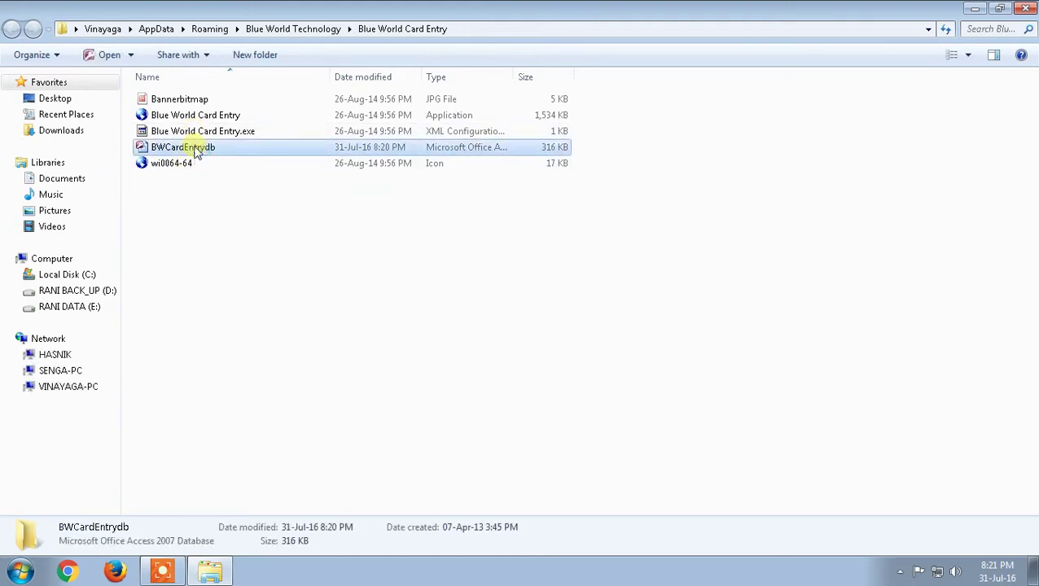
{"action": "left_click", "coordinate": [213, 246]}
{"action": "left_click", "coordinate": [211, 154]}
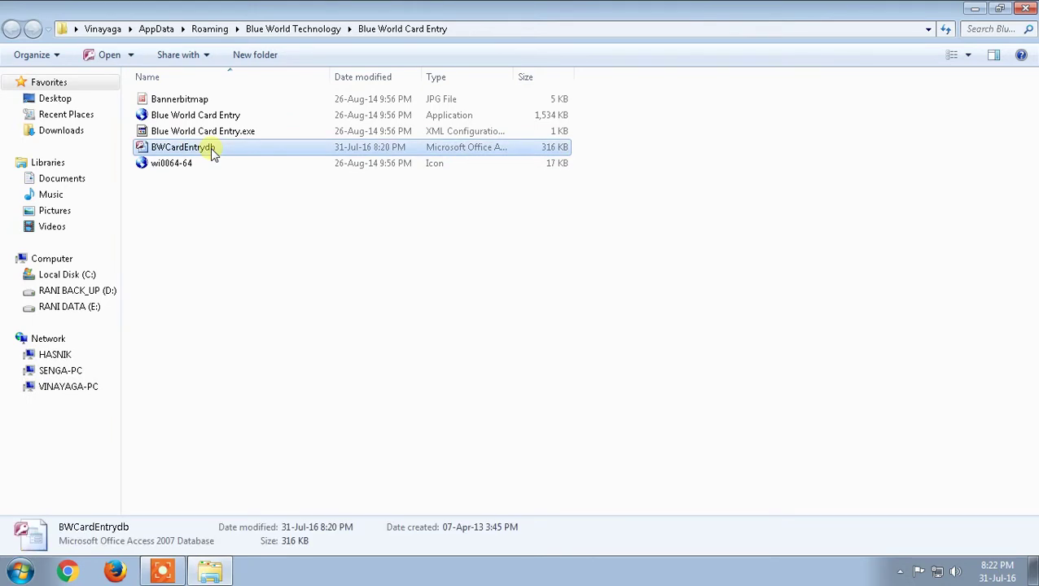
{"action": "right_click", "coordinate": [210, 148]}
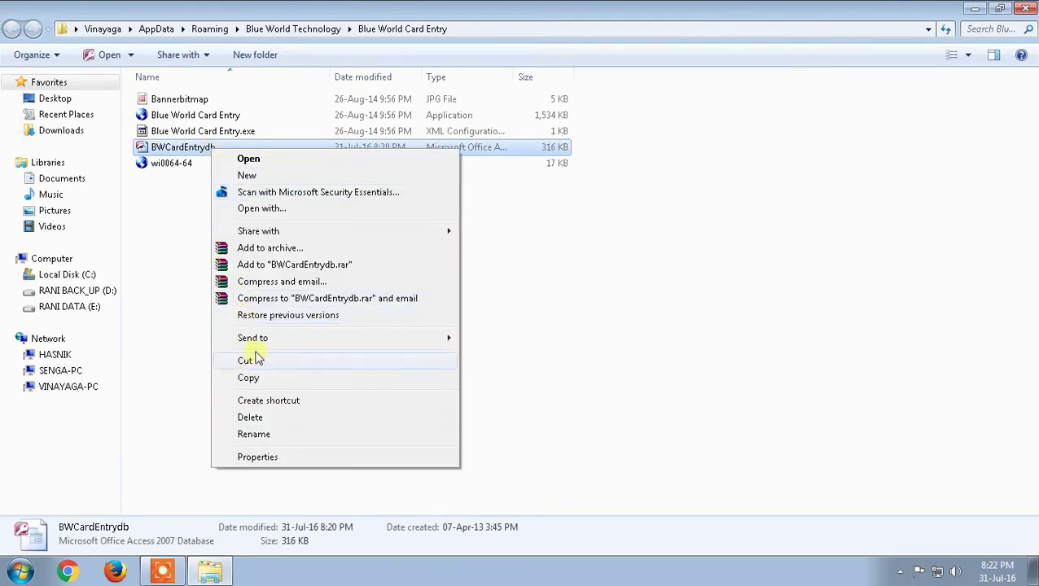
{"action": "left_click", "coordinate": [248, 377]}
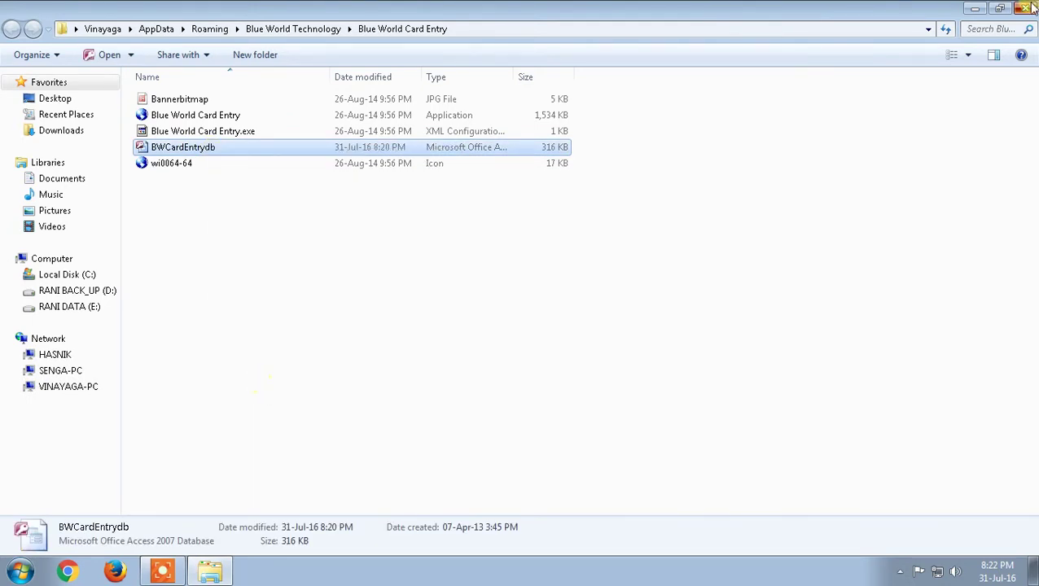
{"action": "key", "text": "alt+F4"}
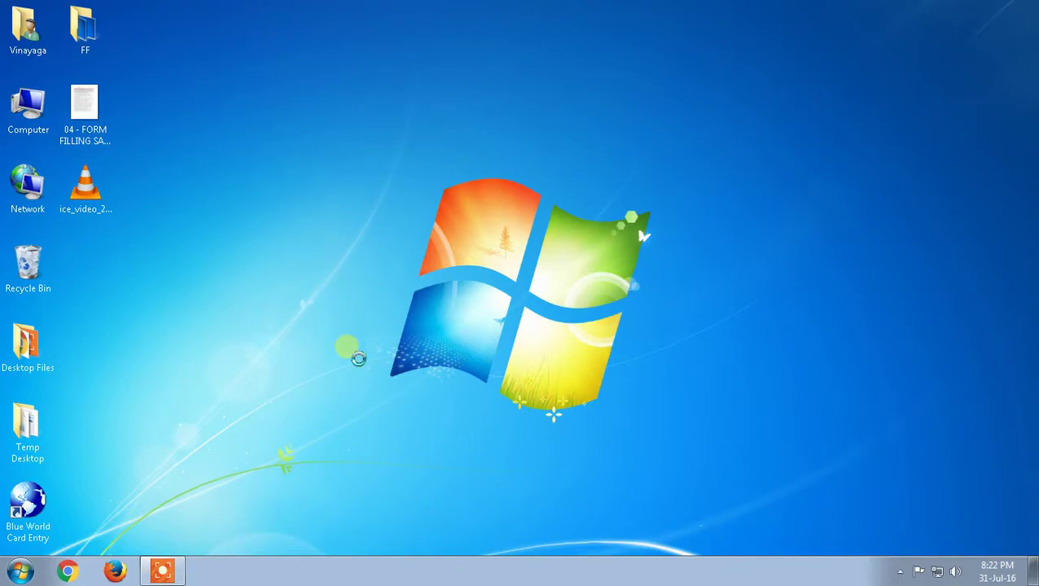
Create a desktop folder named Demo, paste the database into it, and close it.
{"action": "right_click", "coordinate": [350, 354]}
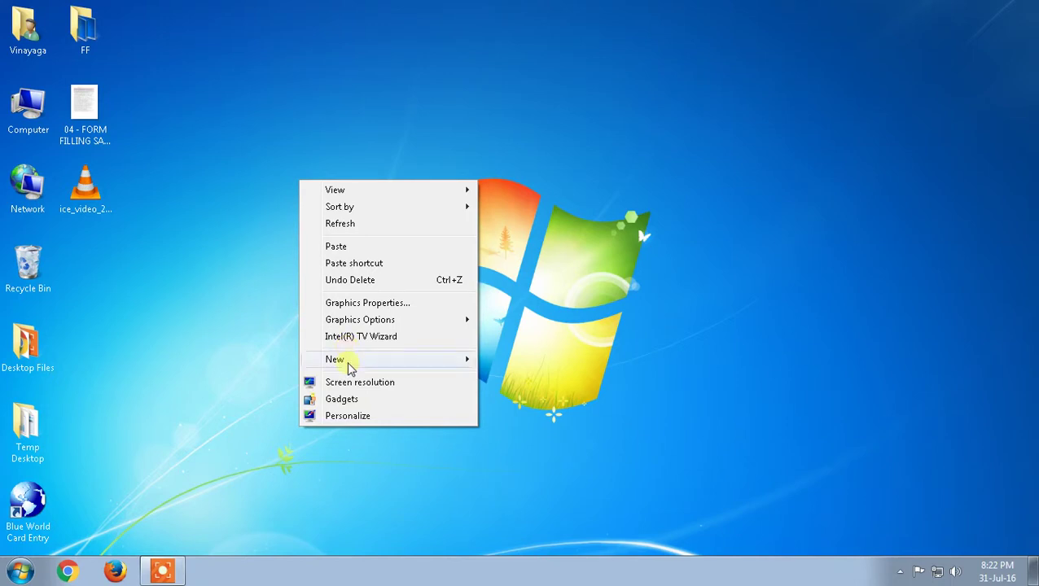
{"action": "mouse_move", "coordinate": [360, 369]}
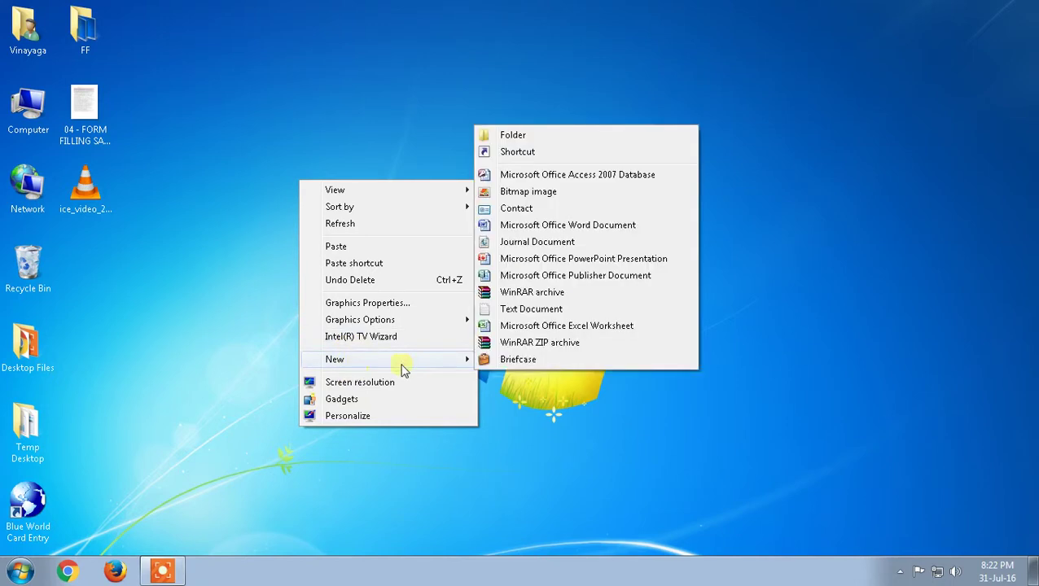
{"action": "left_click", "coordinate": [528, 134]}
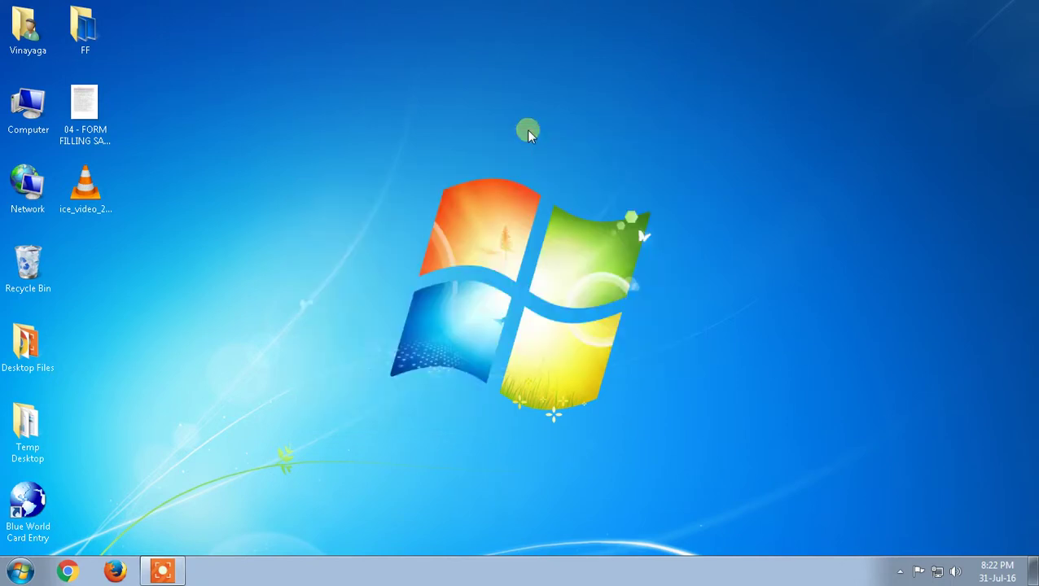
{"action": "type", "text": "Demo"}
{"action": "key", "text": "Return"}
{"action": "left_click", "coordinate": [525, 198]}
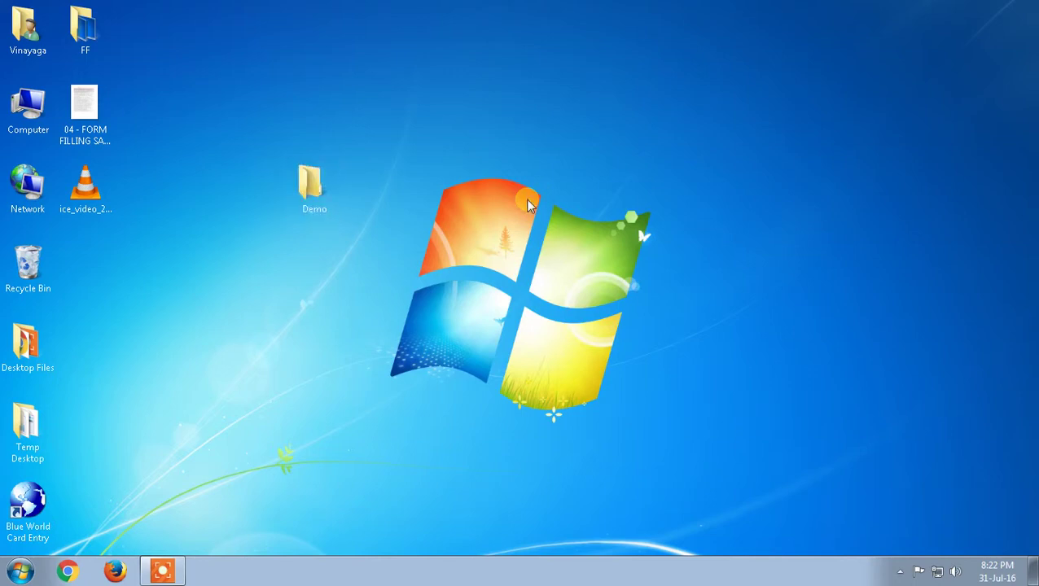
{"action": "key", "text": "Return"}
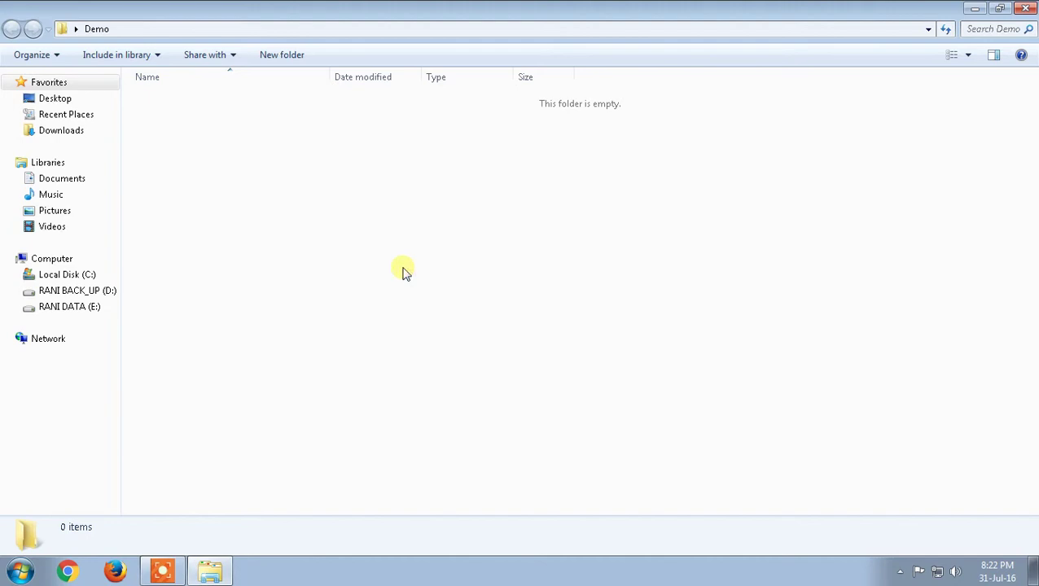
{"action": "key", "text": "ctrl+v"}
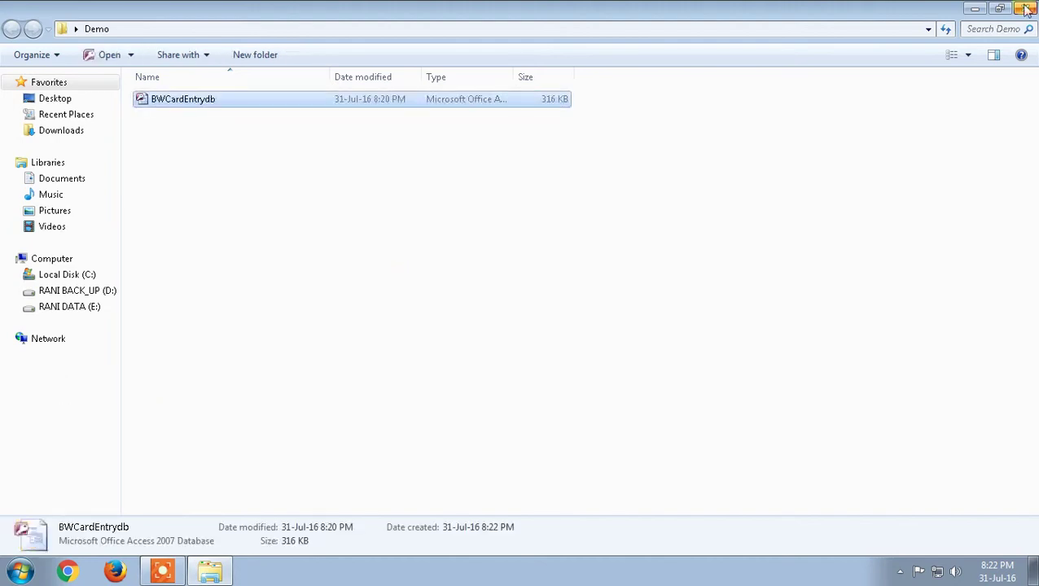
{"action": "left_click", "coordinate": [1027, 9]}
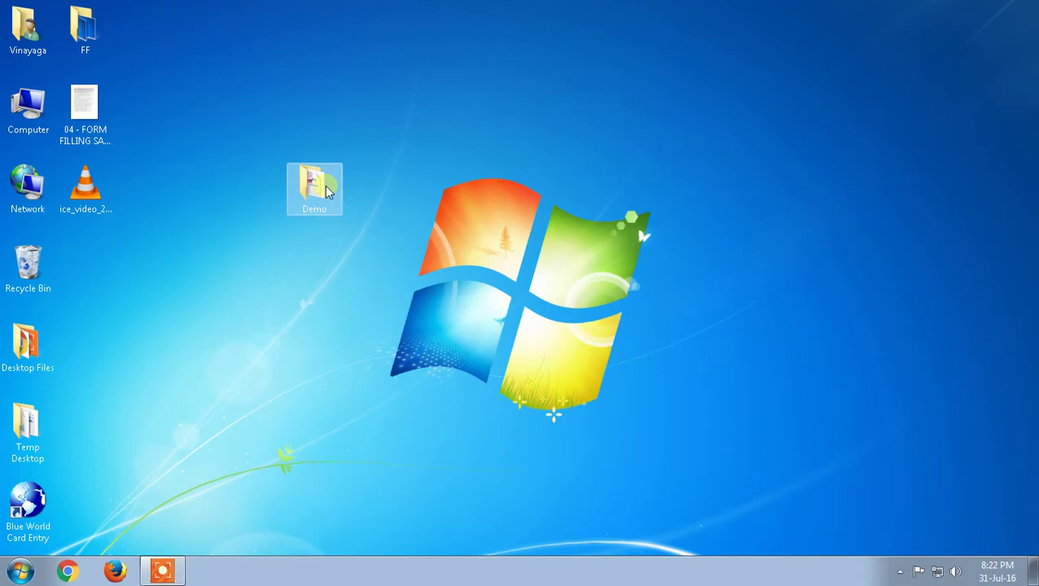
Archive the Demo folder with WinRAR as a ZIP file, Demo.zip.
{"action": "right_click", "coordinate": [327, 189]}
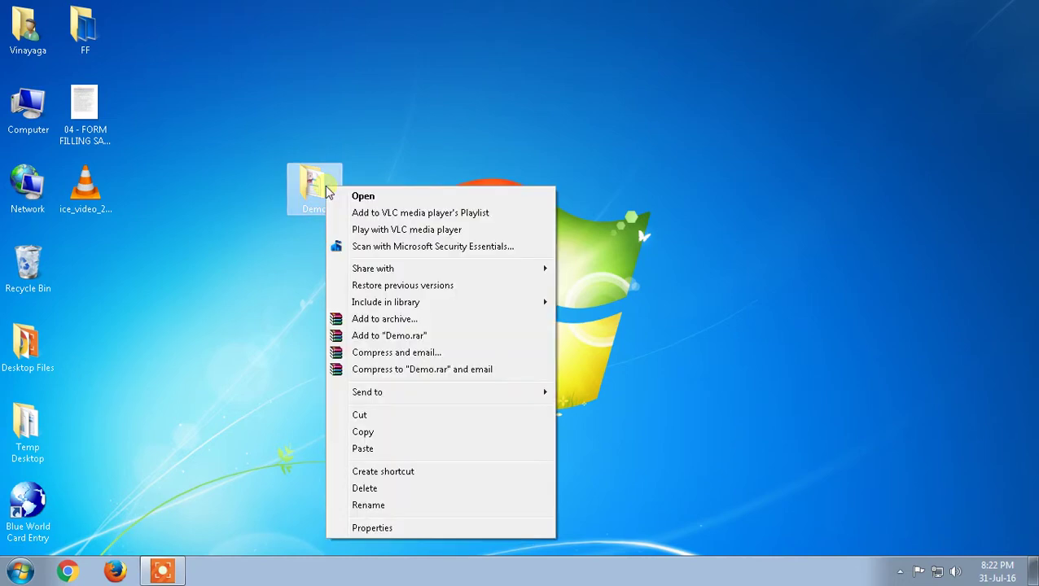
{"action": "left_click", "coordinate": [361, 319]}
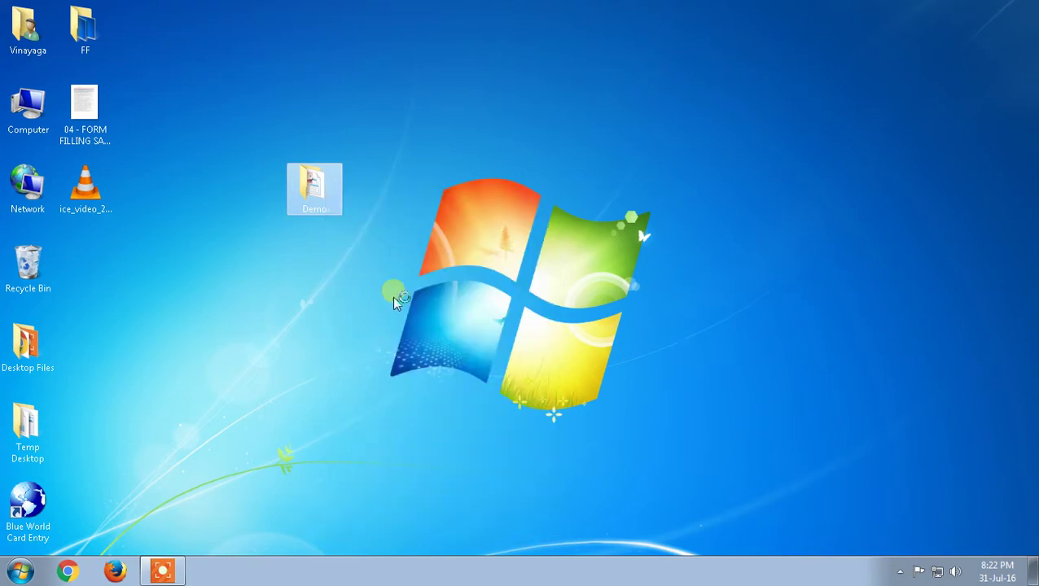
{"action": "left_click", "coordinate": [385, 294]}
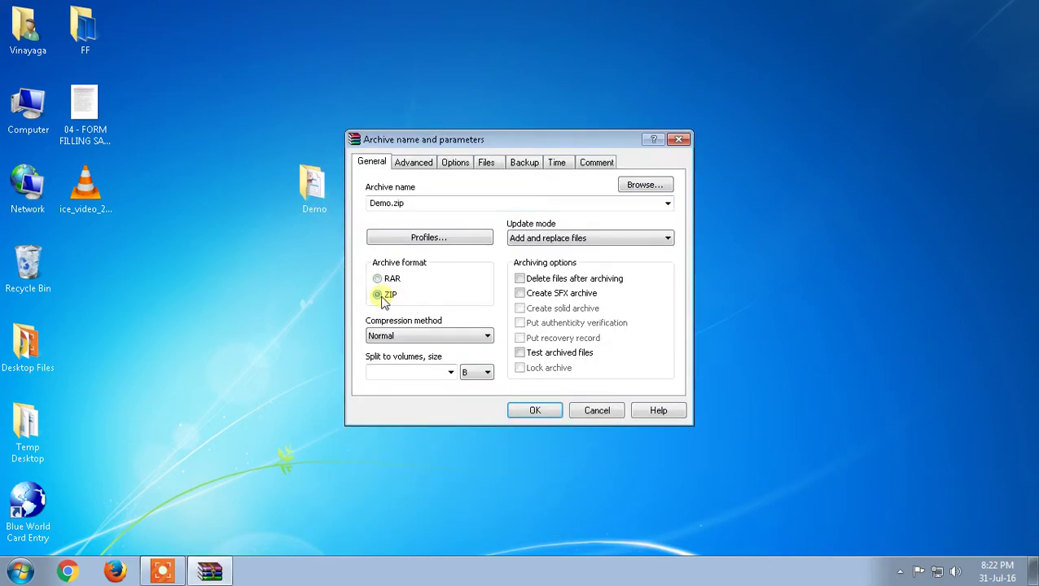
{"action": "left_click", "coordinate": [528, 409]}
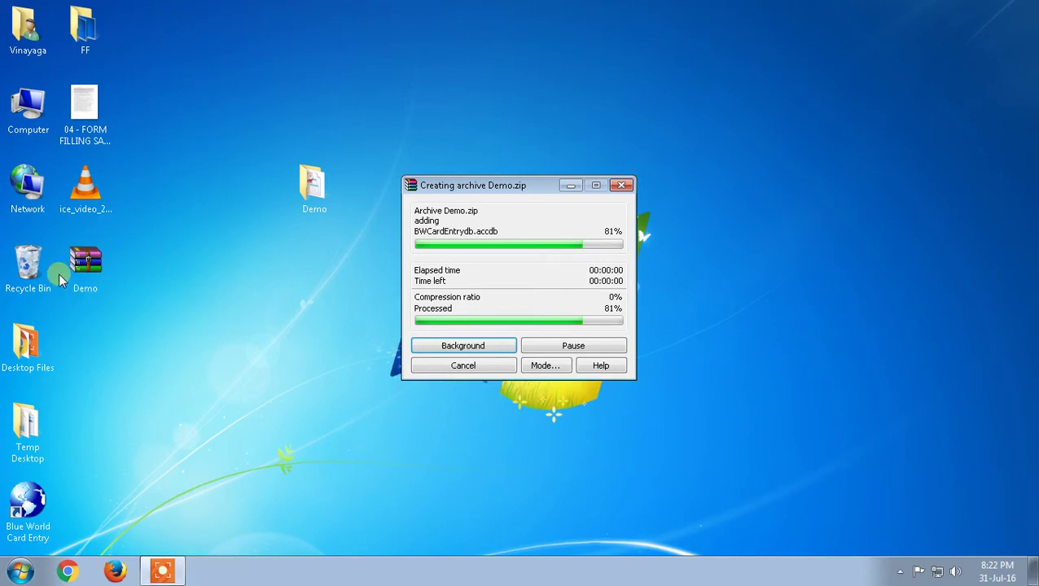
Move the Demo.zip icon to the top area of the desktop and select it.
{"action": "left_click_drag", "start_coordinate": [71, 272], "coordinate": [242, 111]}
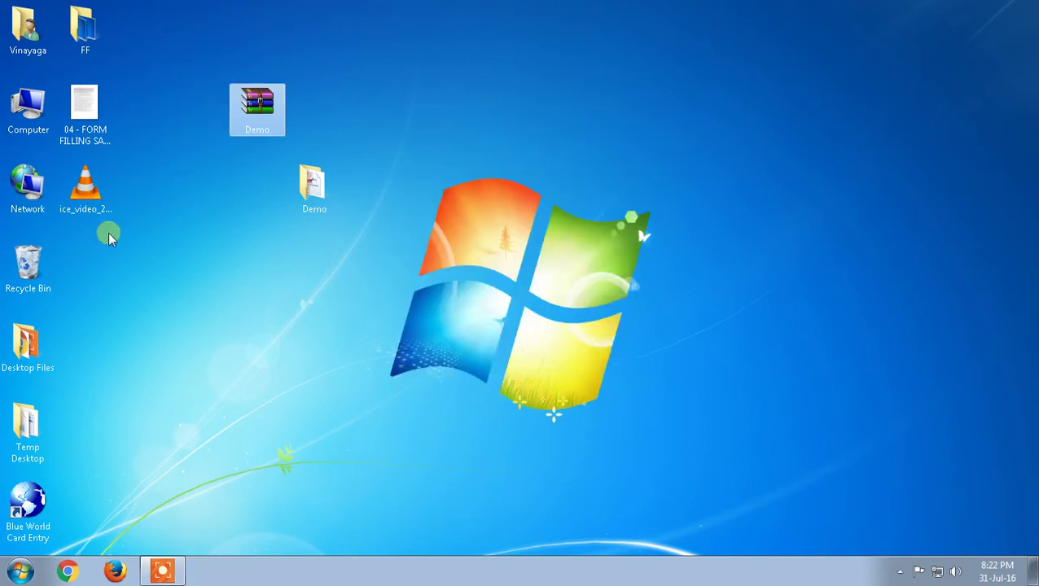
{"action": "left_click", "coordinate": [238, 200]}
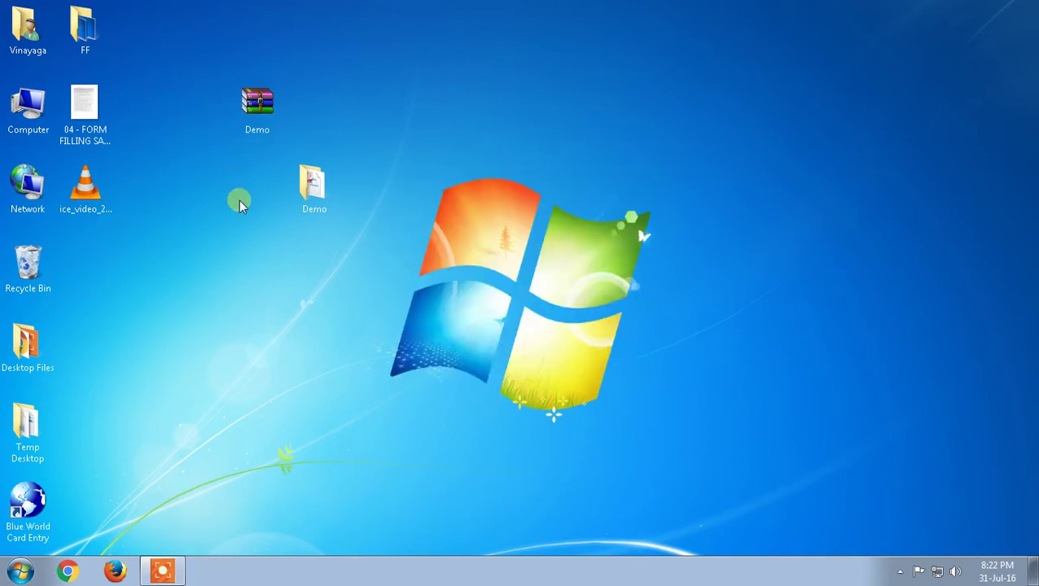
{"action": "left_click", "coordinate": [245, 127]}
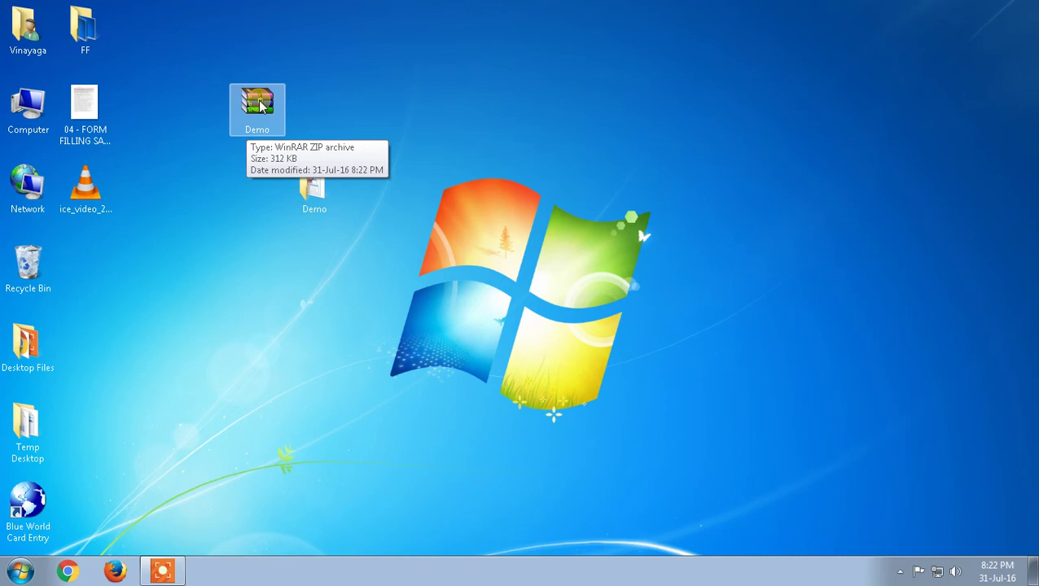
{"action": "left_click", "coordinate": [275, 113]}
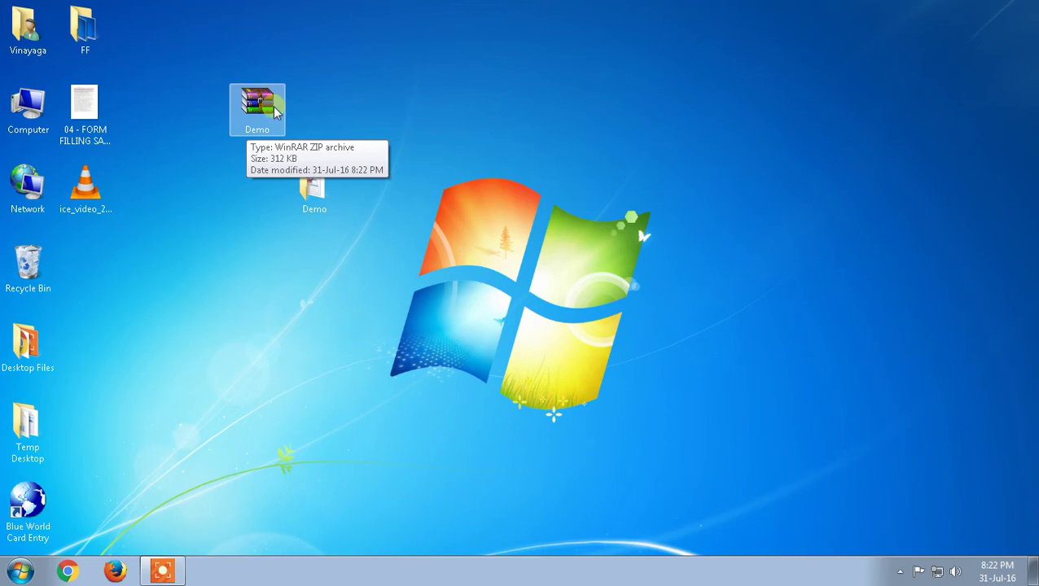